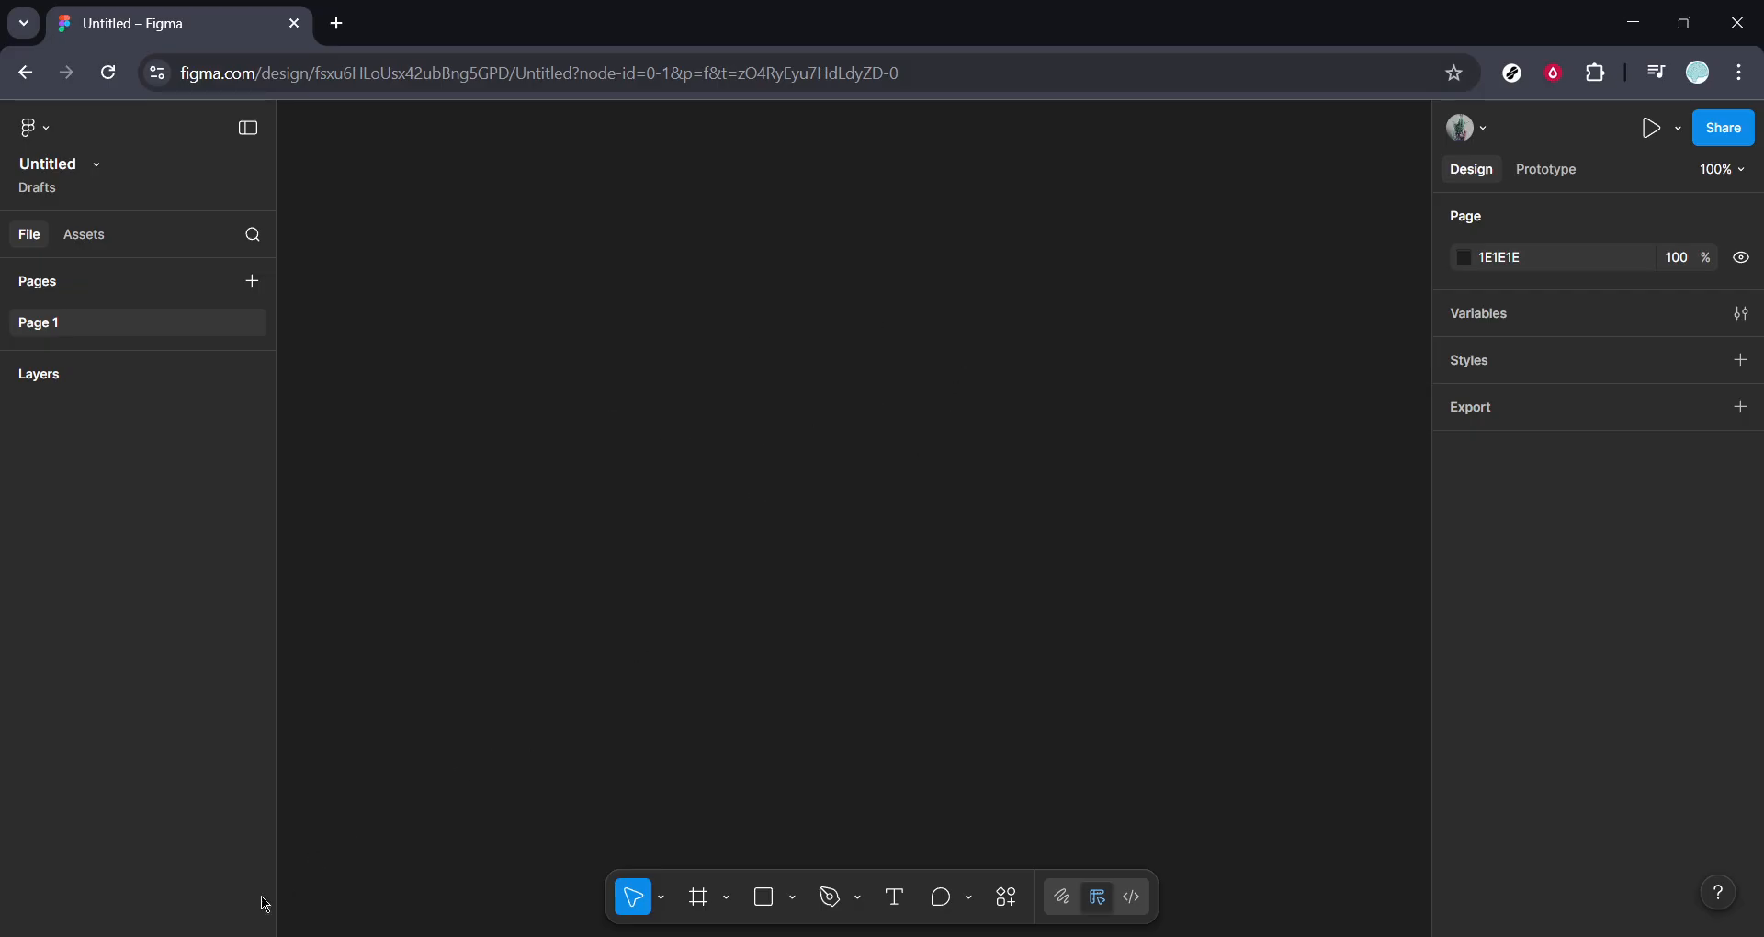
# Import the German shepherd photo onto the canvas and zoom to fit it.
pyautogui.click(221, 936)
pyautogui.moveTo(588, 386); pyautogui.dragTo(762, 367)
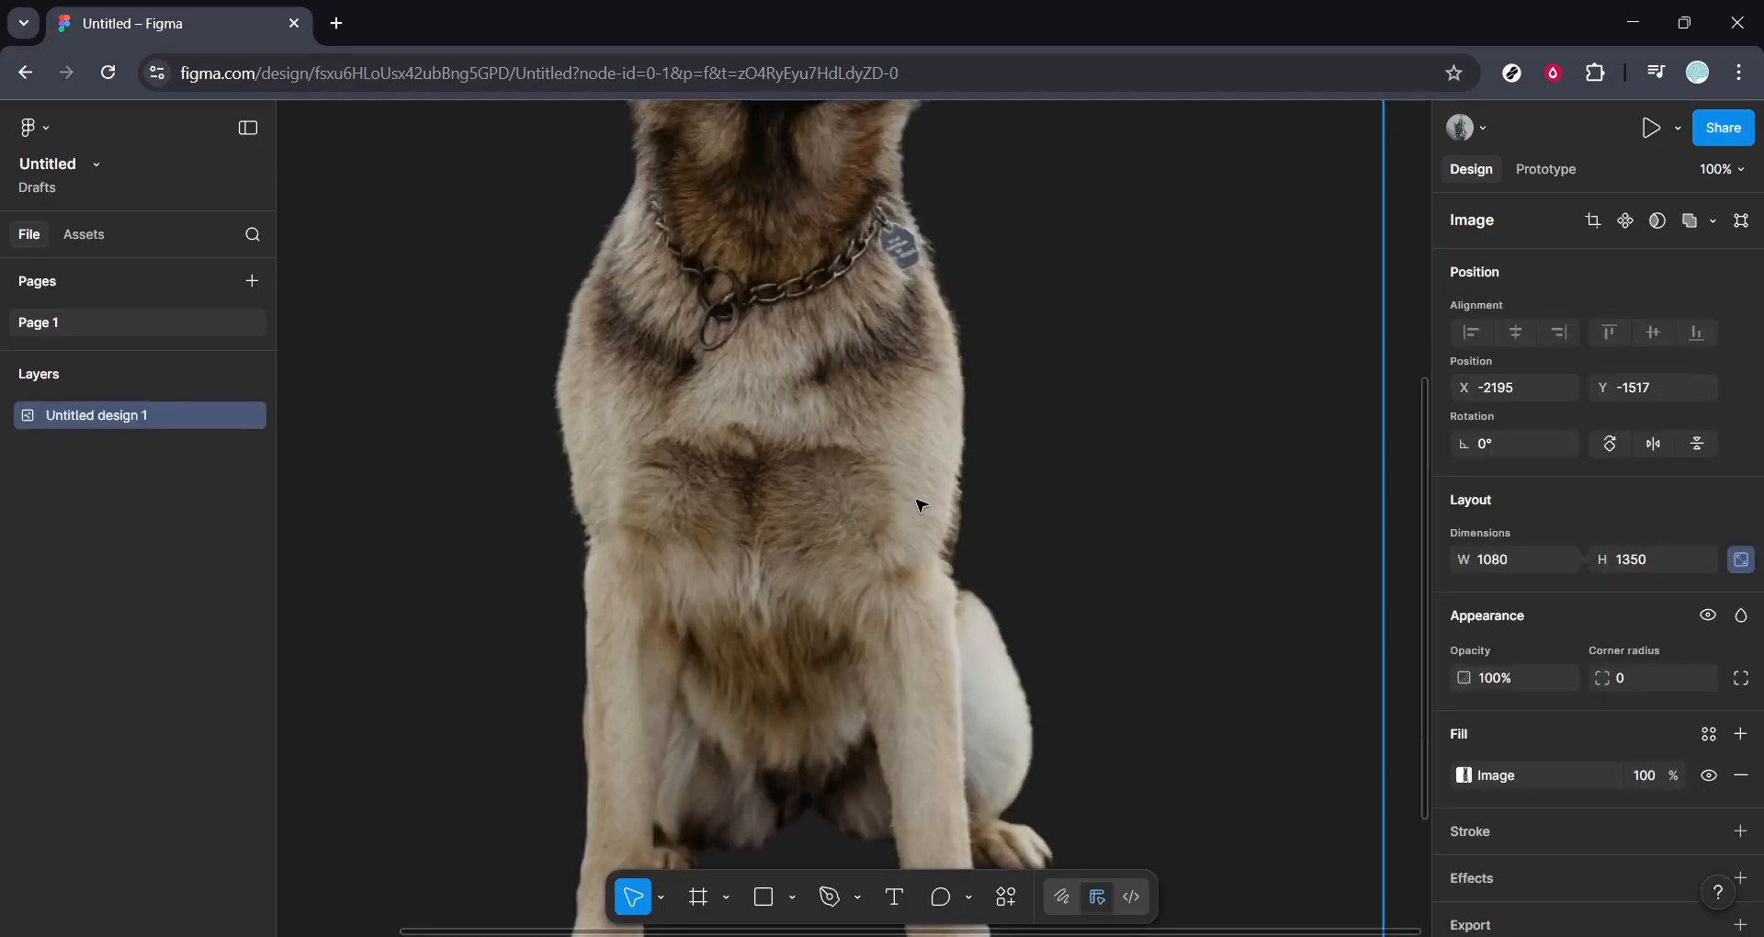
pyautogui.hotkey('shift', '1')
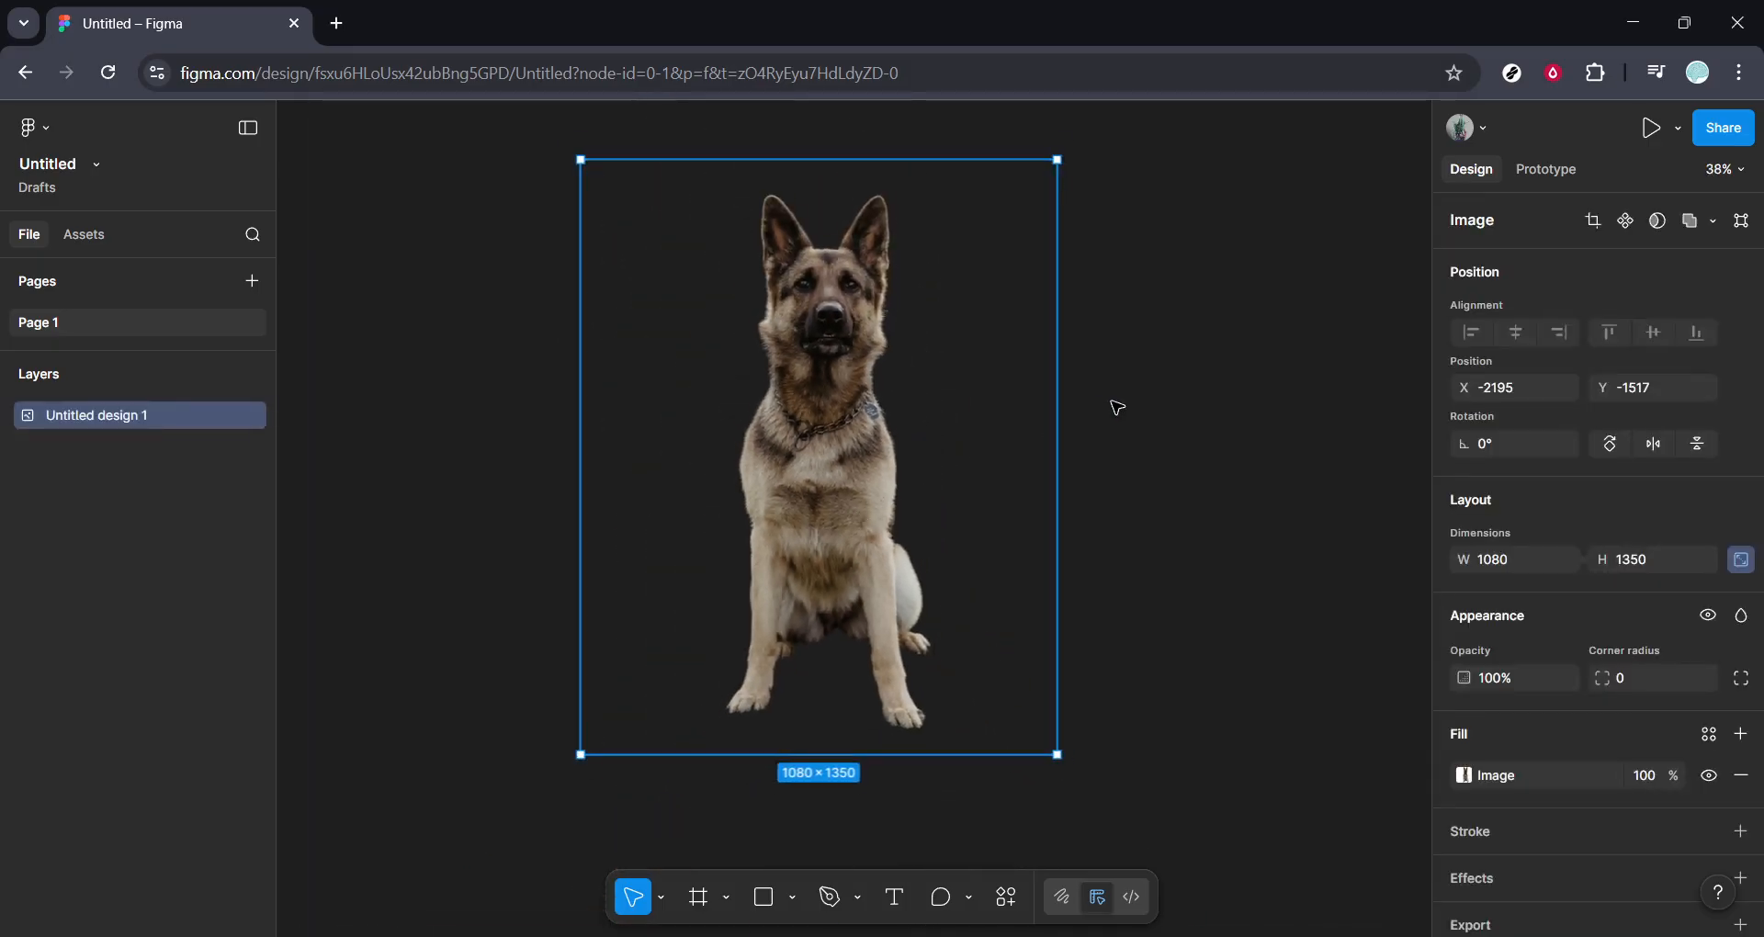
# Trace the photo with the Image Tracer plugin, raising the threshold, and place the traced vector.
pyautogui.rightClick(1117, 407)
pyautogui.moveTo(1157, 604)
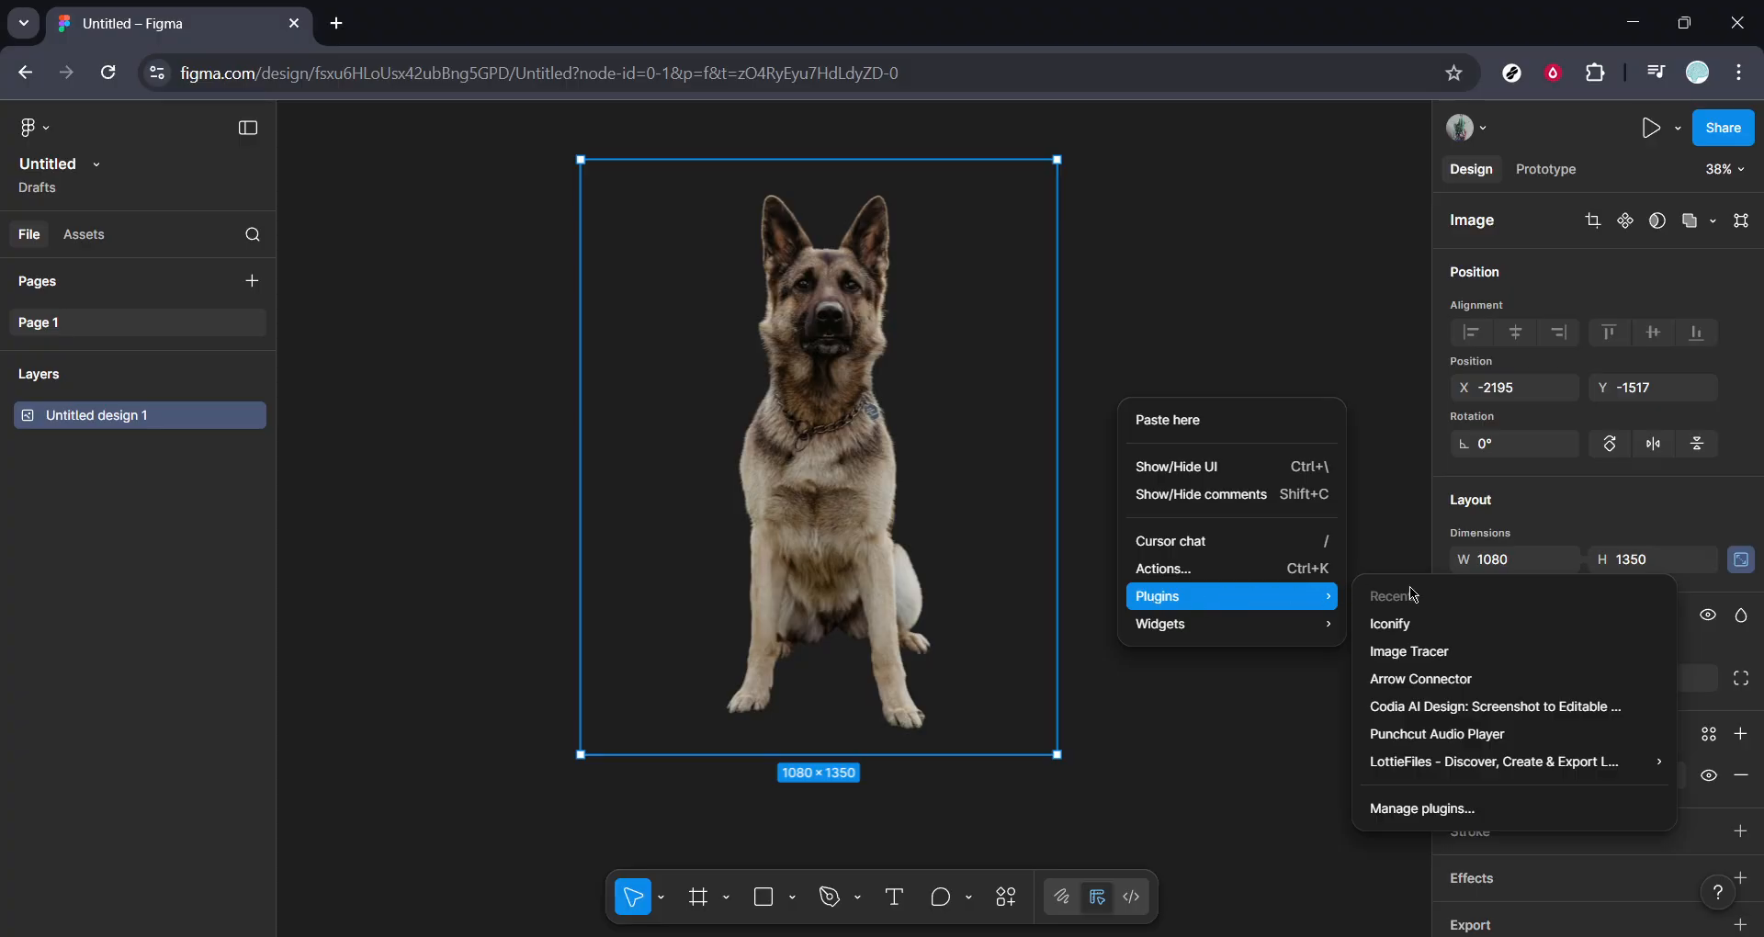
pyautogui.click(1406, 652)
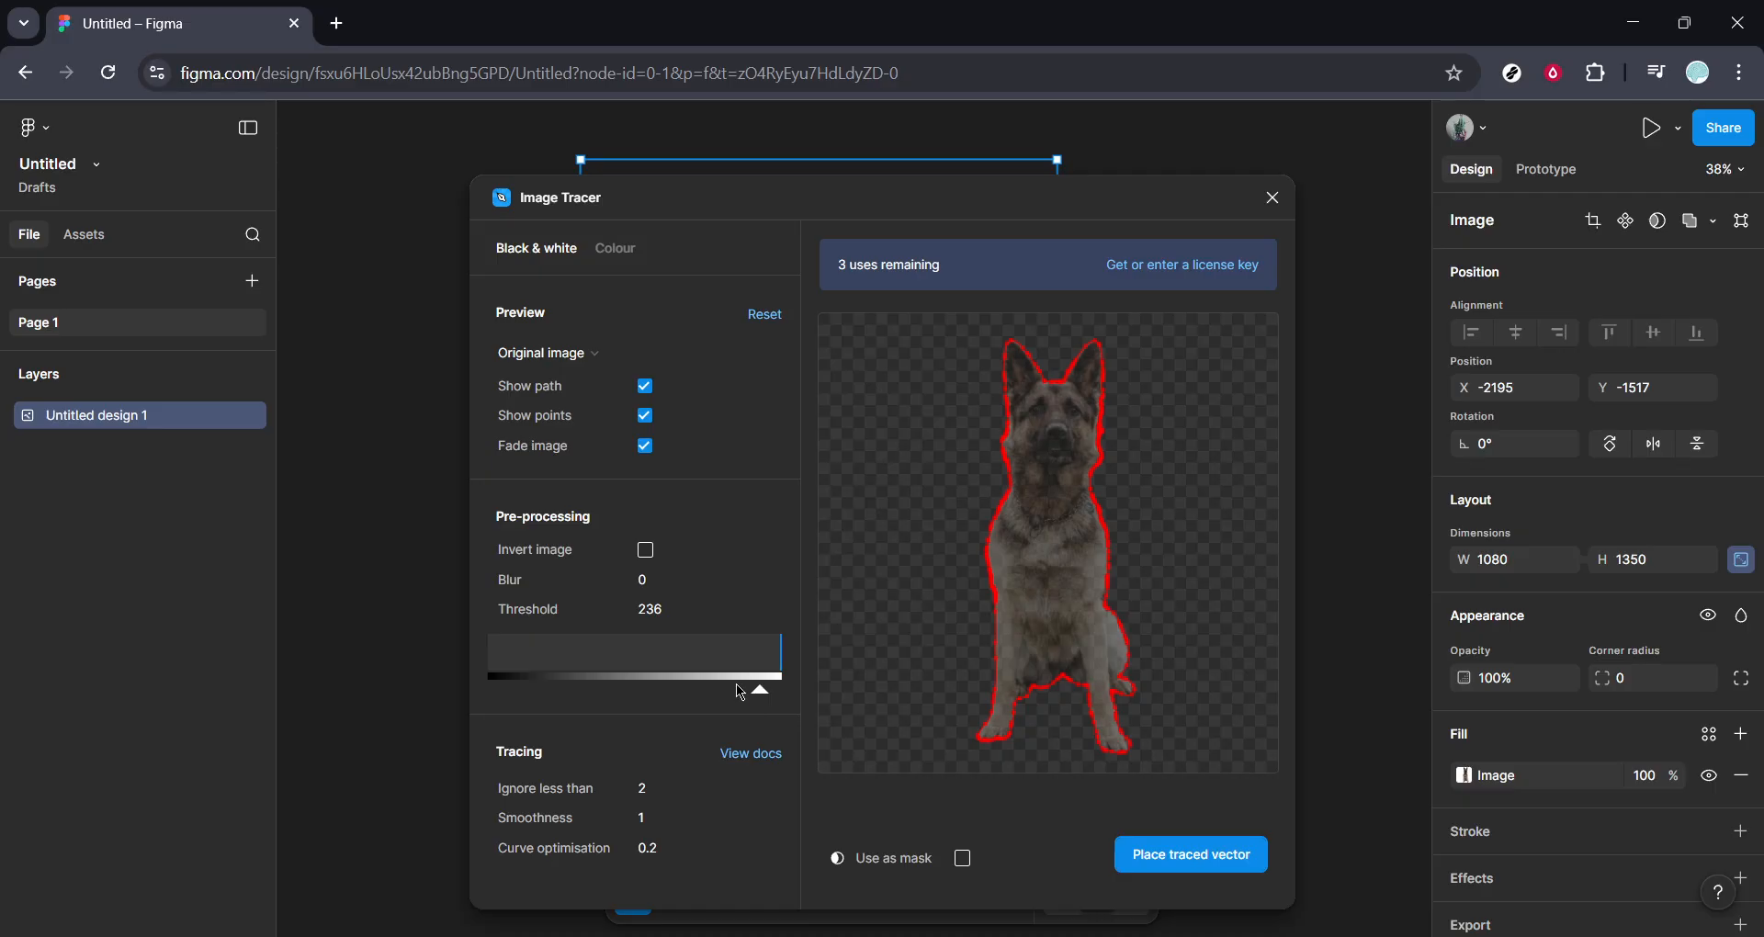
pyautogui.moveTo(761, 700)
pyautogui.mouseDown()
pyautogui.moveTo(509, 716)
pyautogui.moveTo(502, 698)
pyautogui.moveTo(792, 700)
pyautogui.mouseUp()
pyautogui.click(1185, 857)
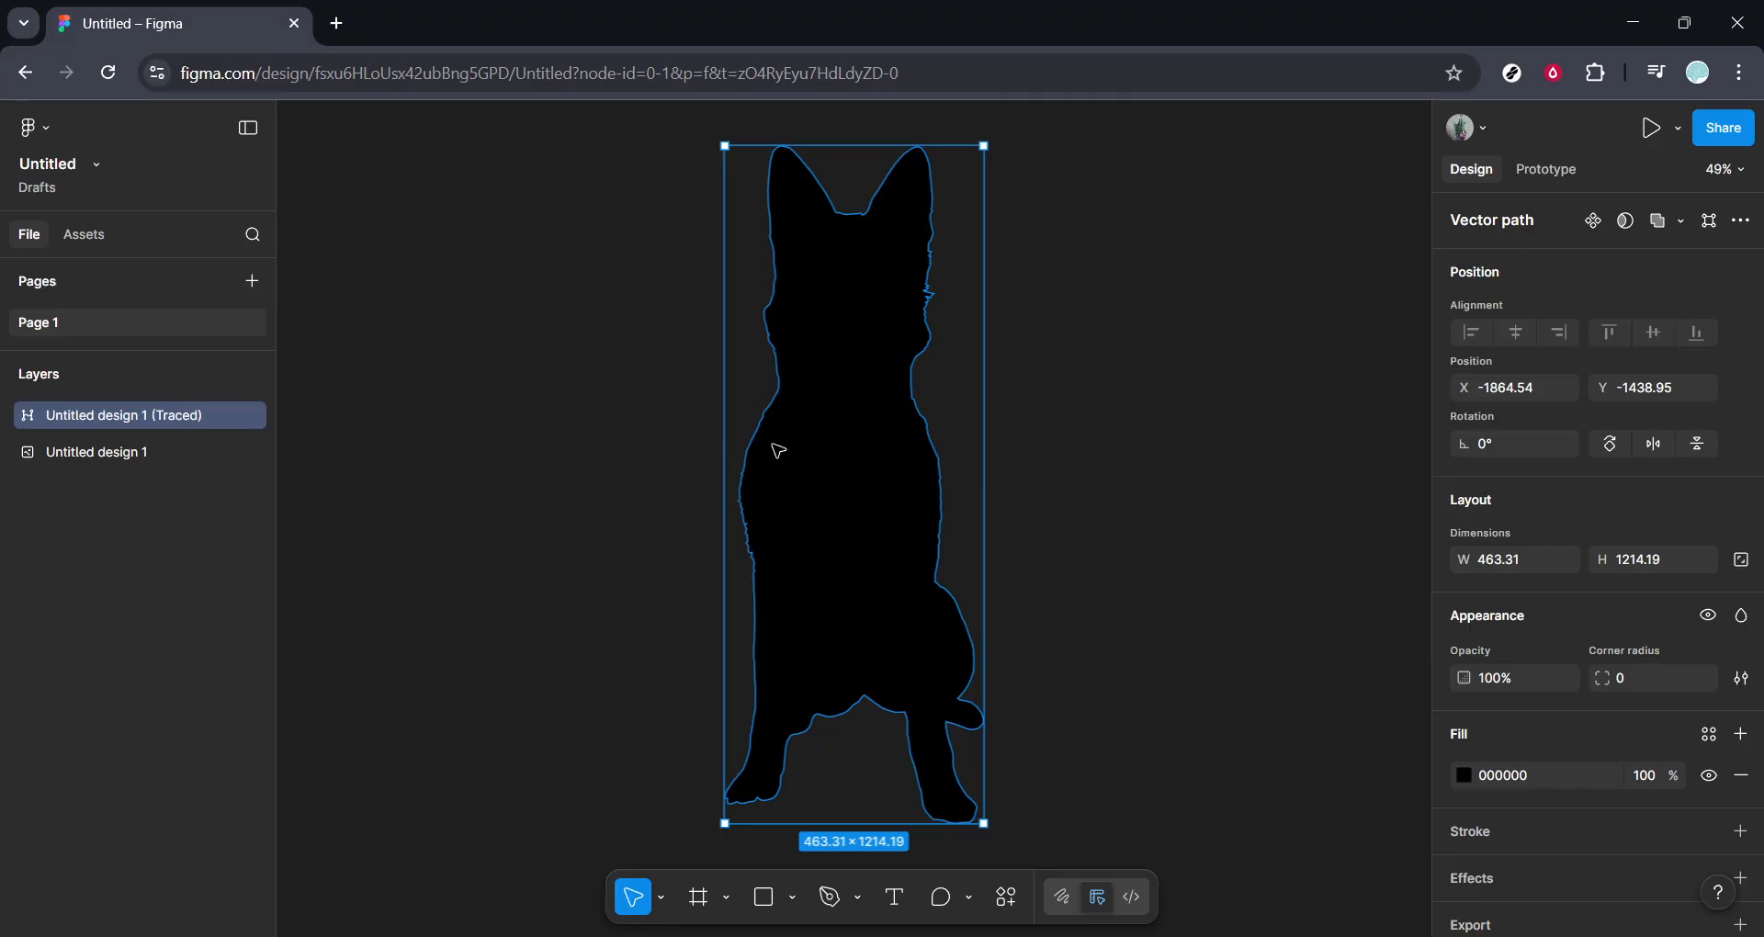
# Send the traced silhouette behind the photo and stretch it to about 502 × 1273 around the dog.
pyautogui.rightClick(879, 459)
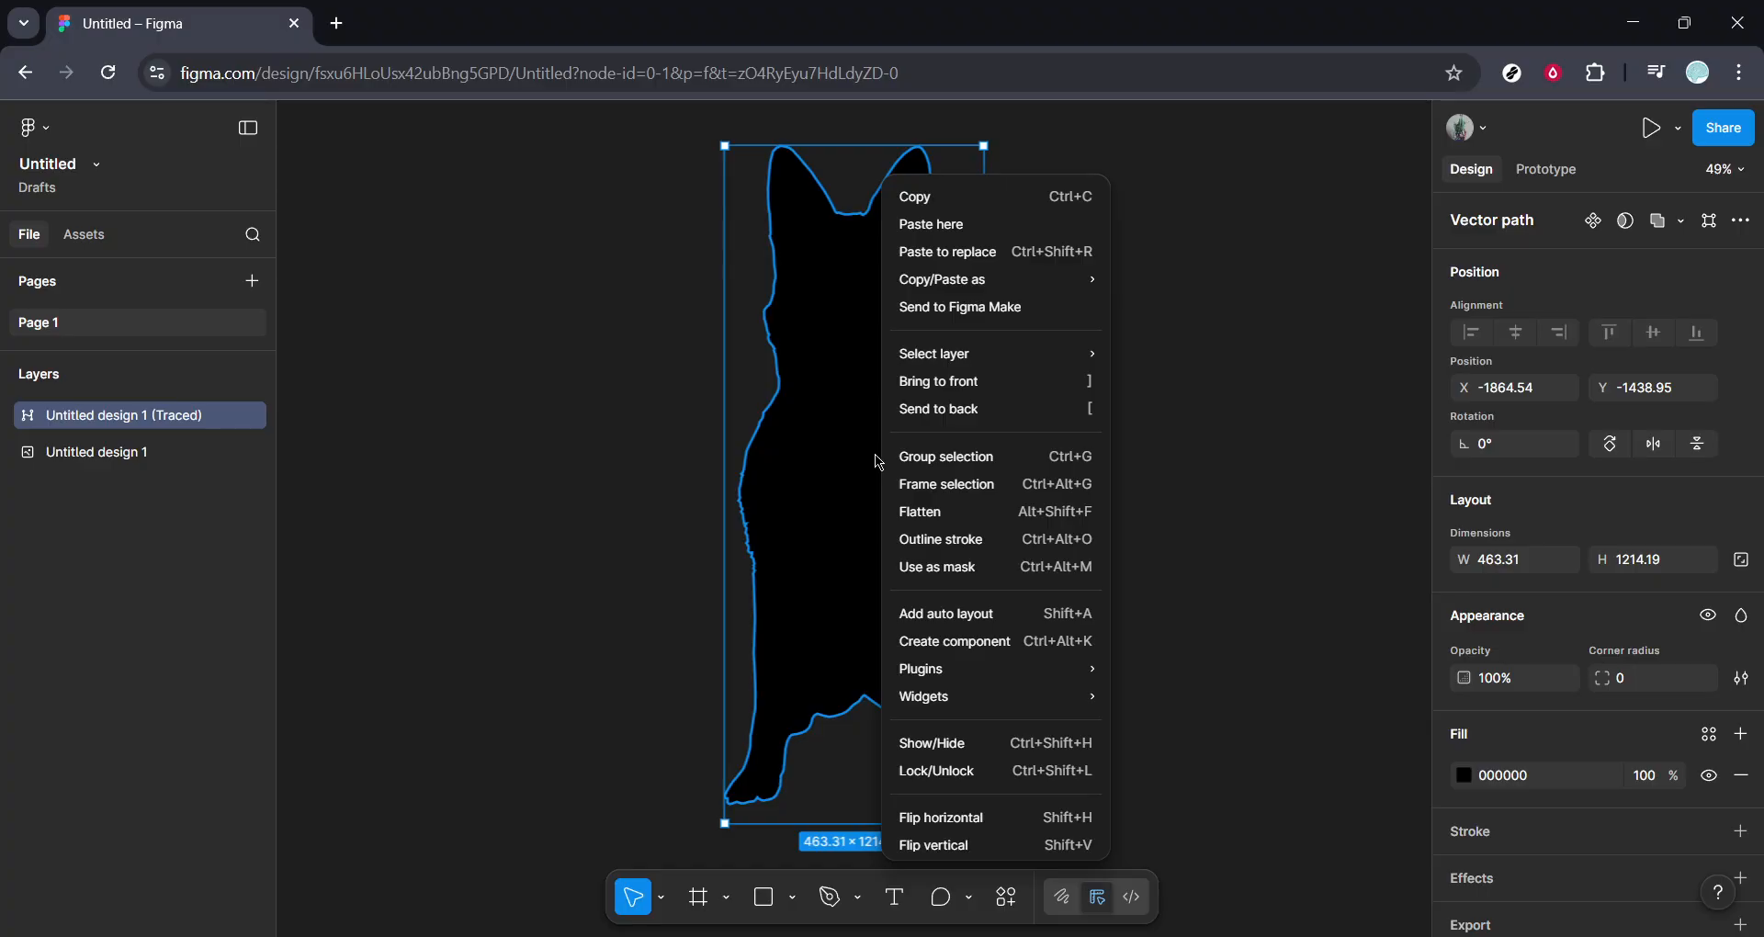
pyautogui.click(927, 415)
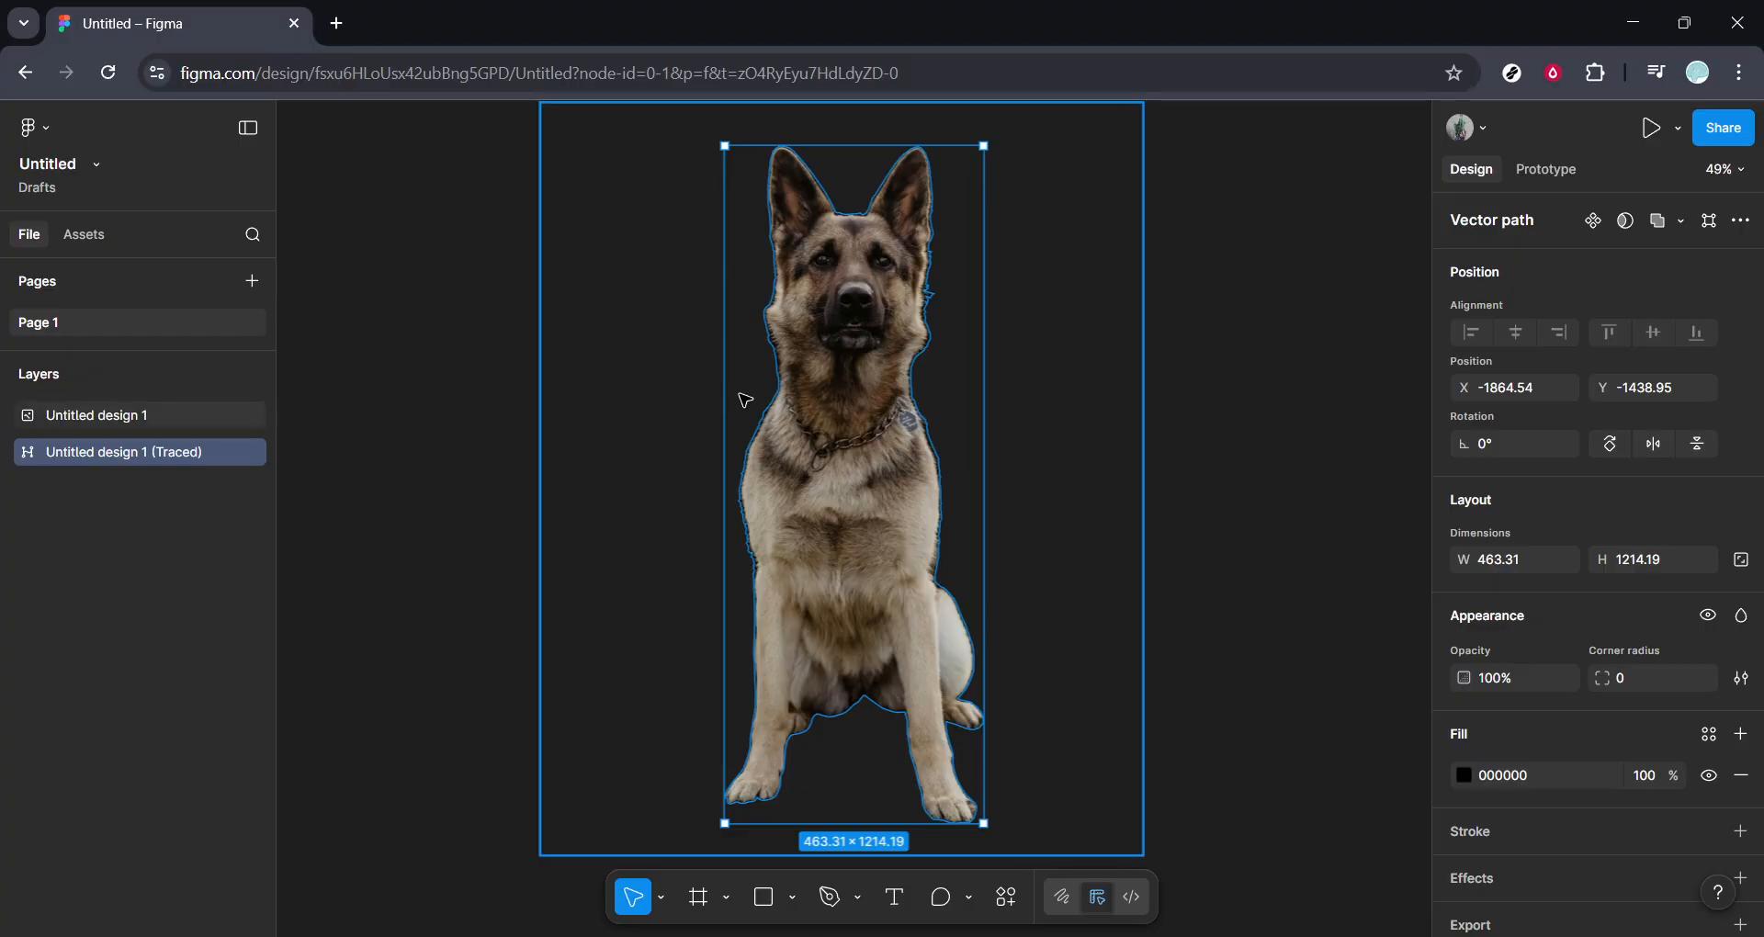
pyautogui.moveTo(731, 394); pyautogui.dragTo(708, 394)
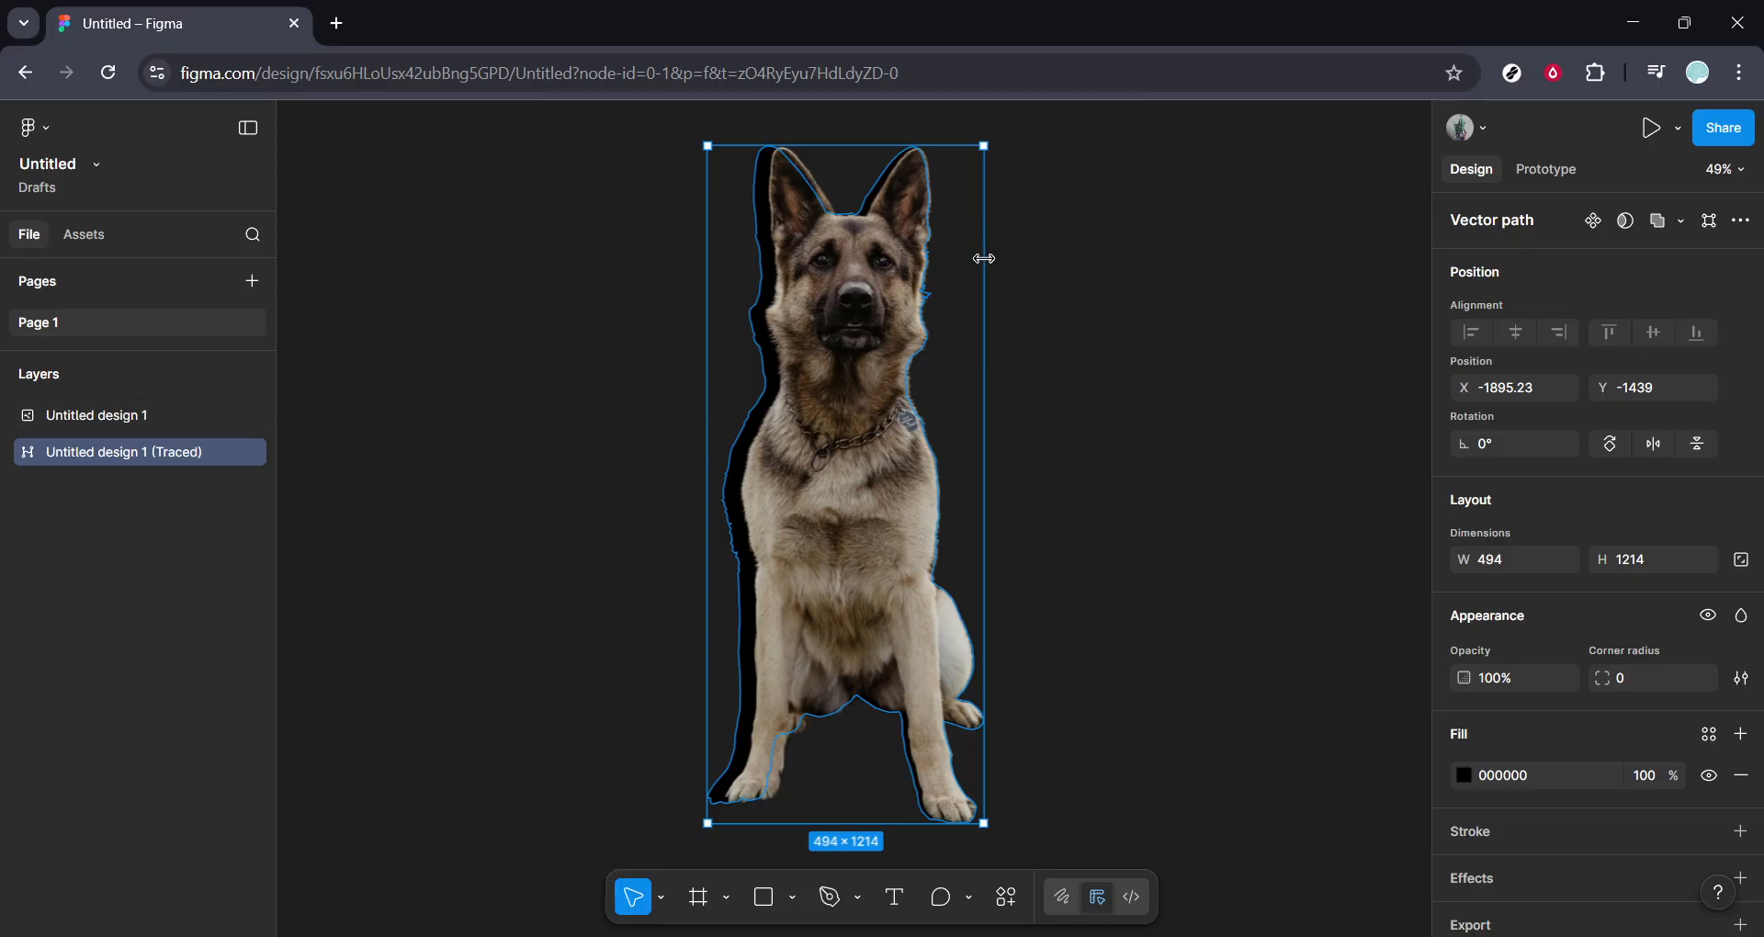
pyautogui.moveTo(987, 258); pyautogui.dragTo(1002, 258)
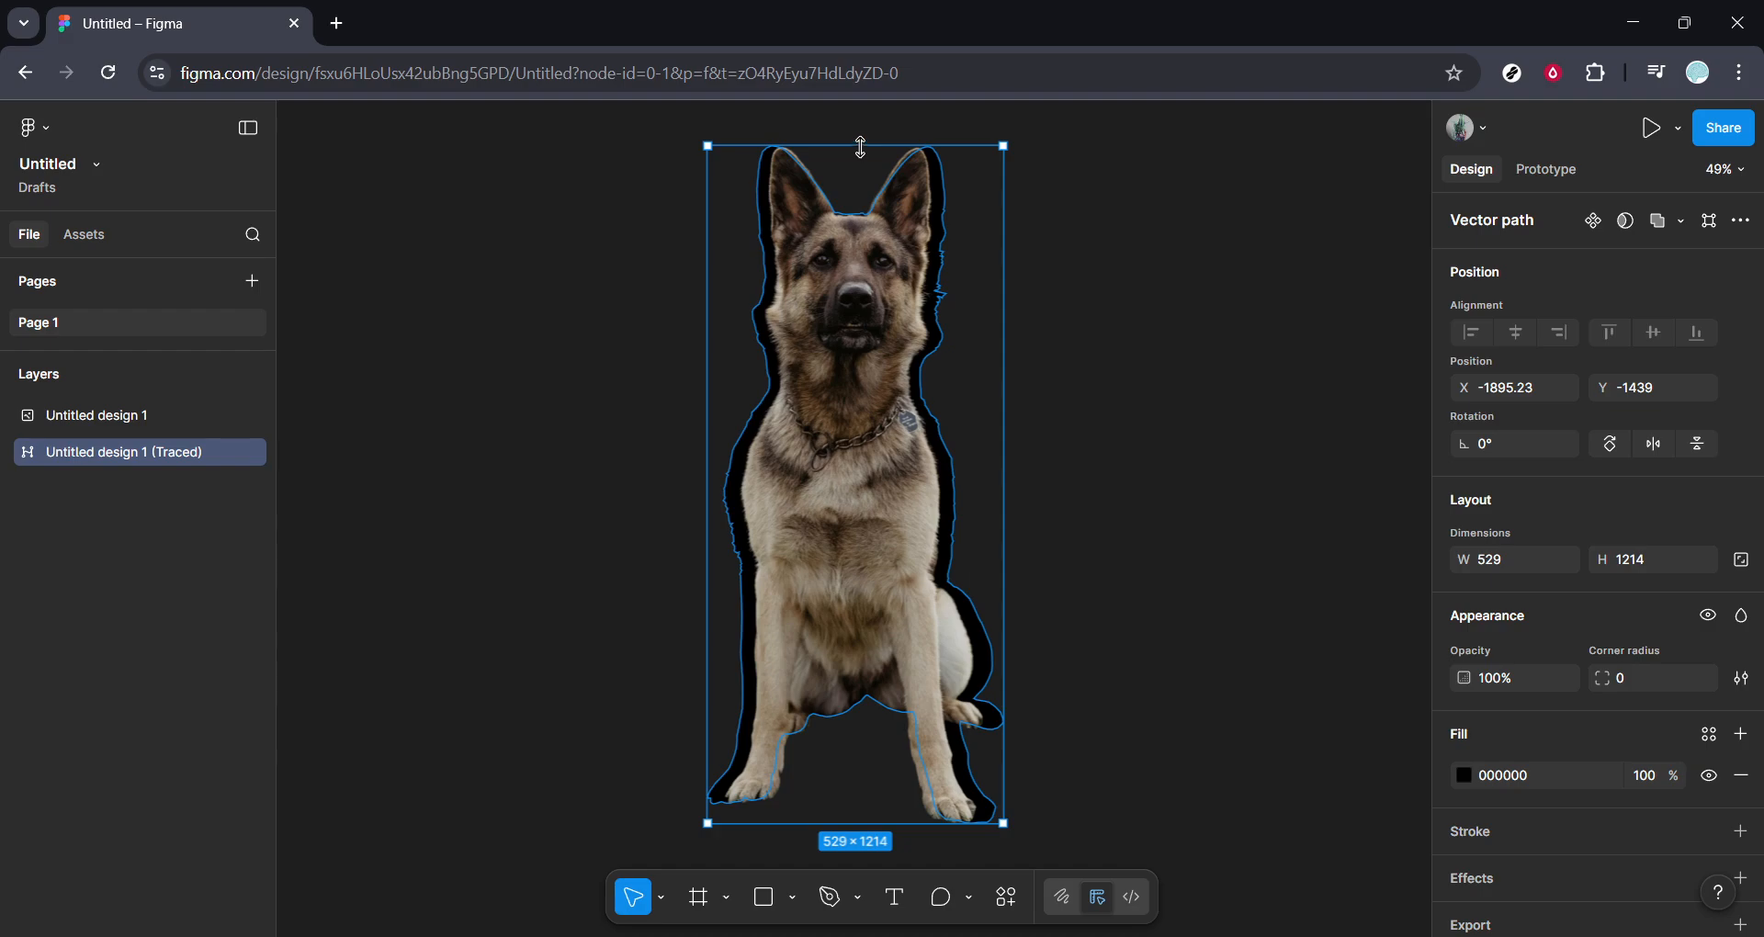
pyautogui.moveTo(860, 146); pyautogui.dragTo(860, 125)
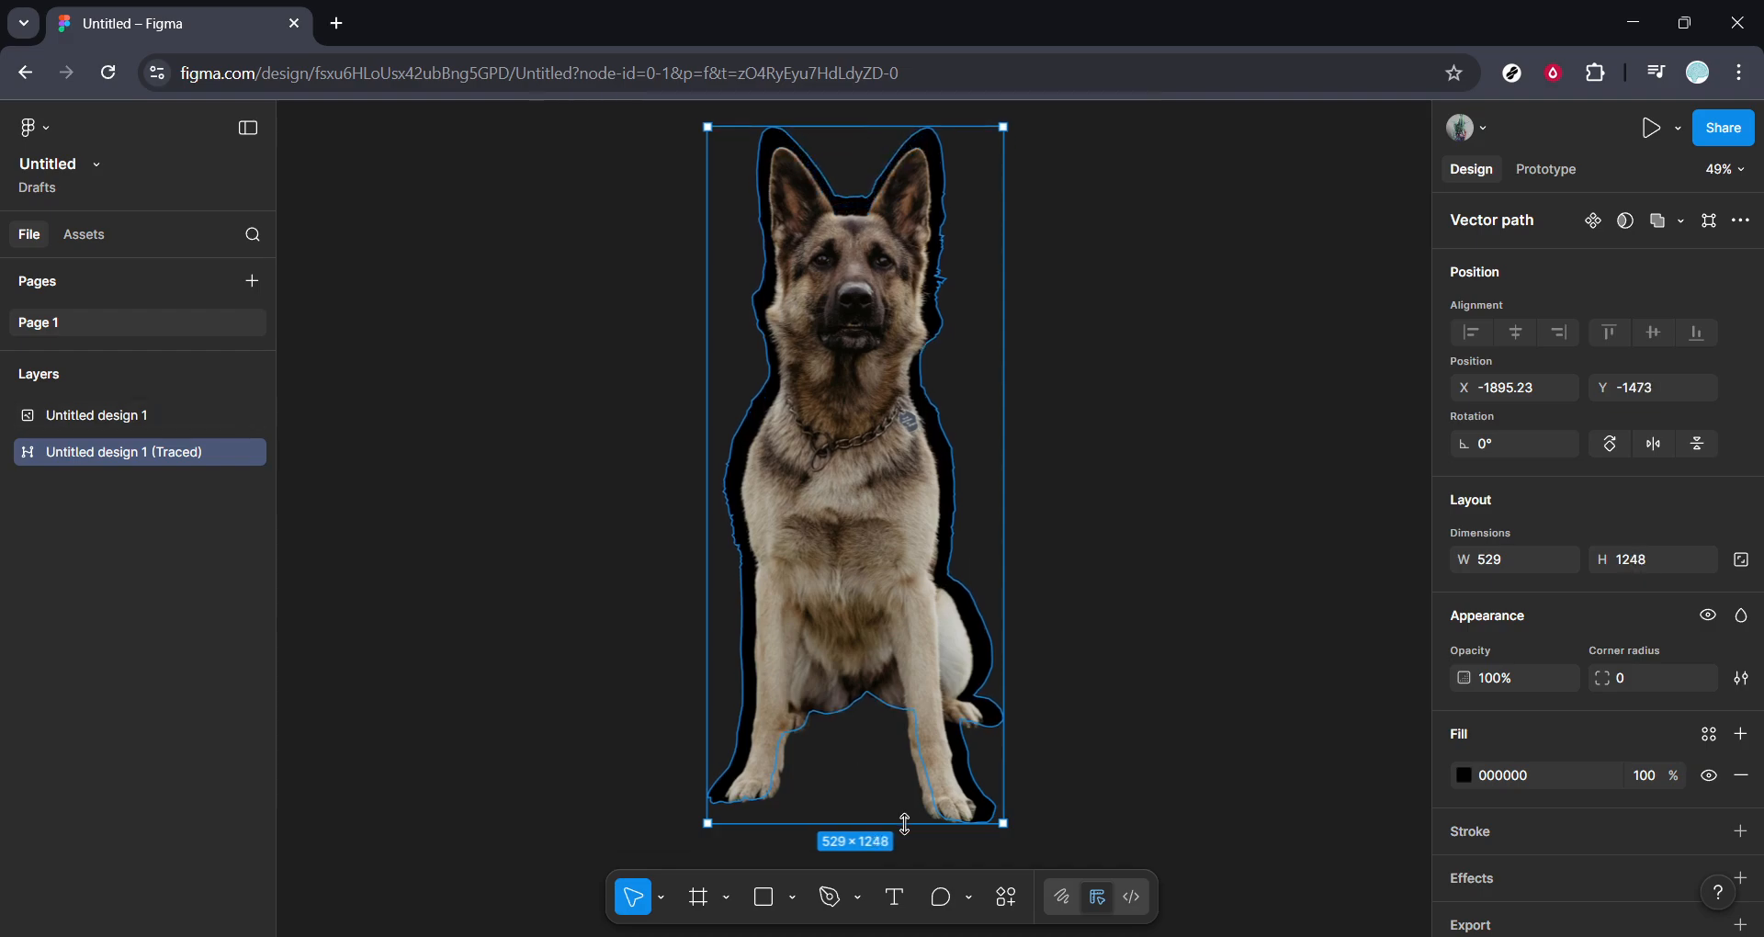
pyautogui.moveTo(905, 825); pyautogui.dragTo(903, 843)
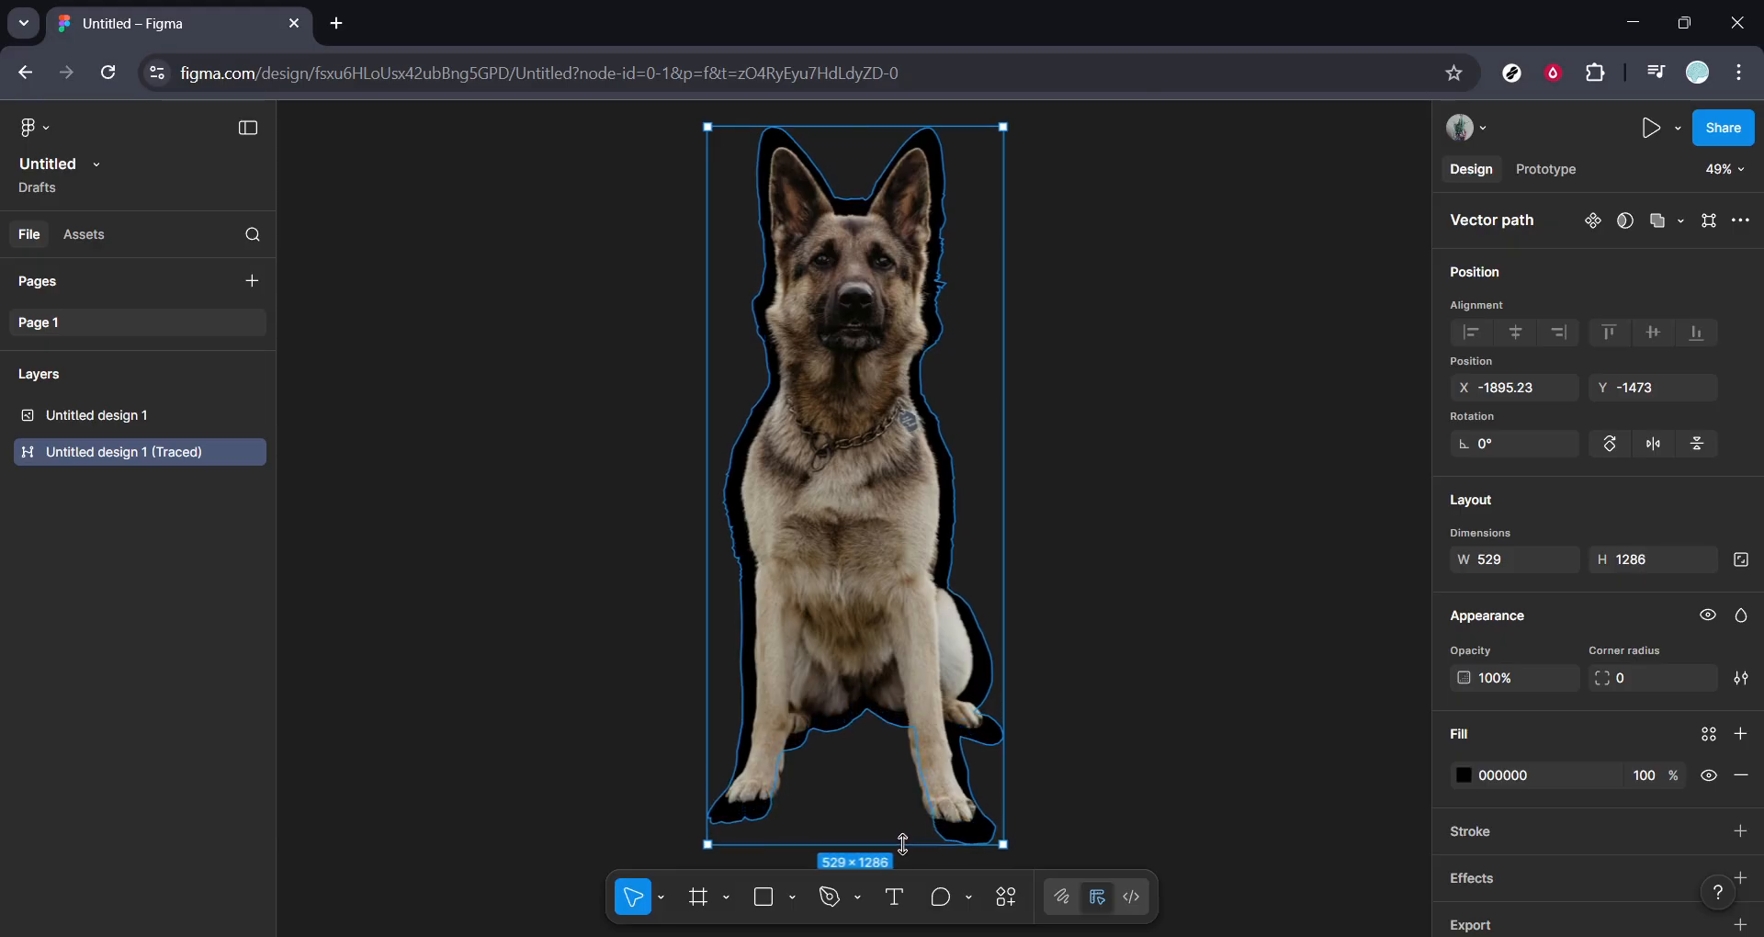
pyautogui.moveTo(903, 843); pyautogui.dragTo(899, 836)
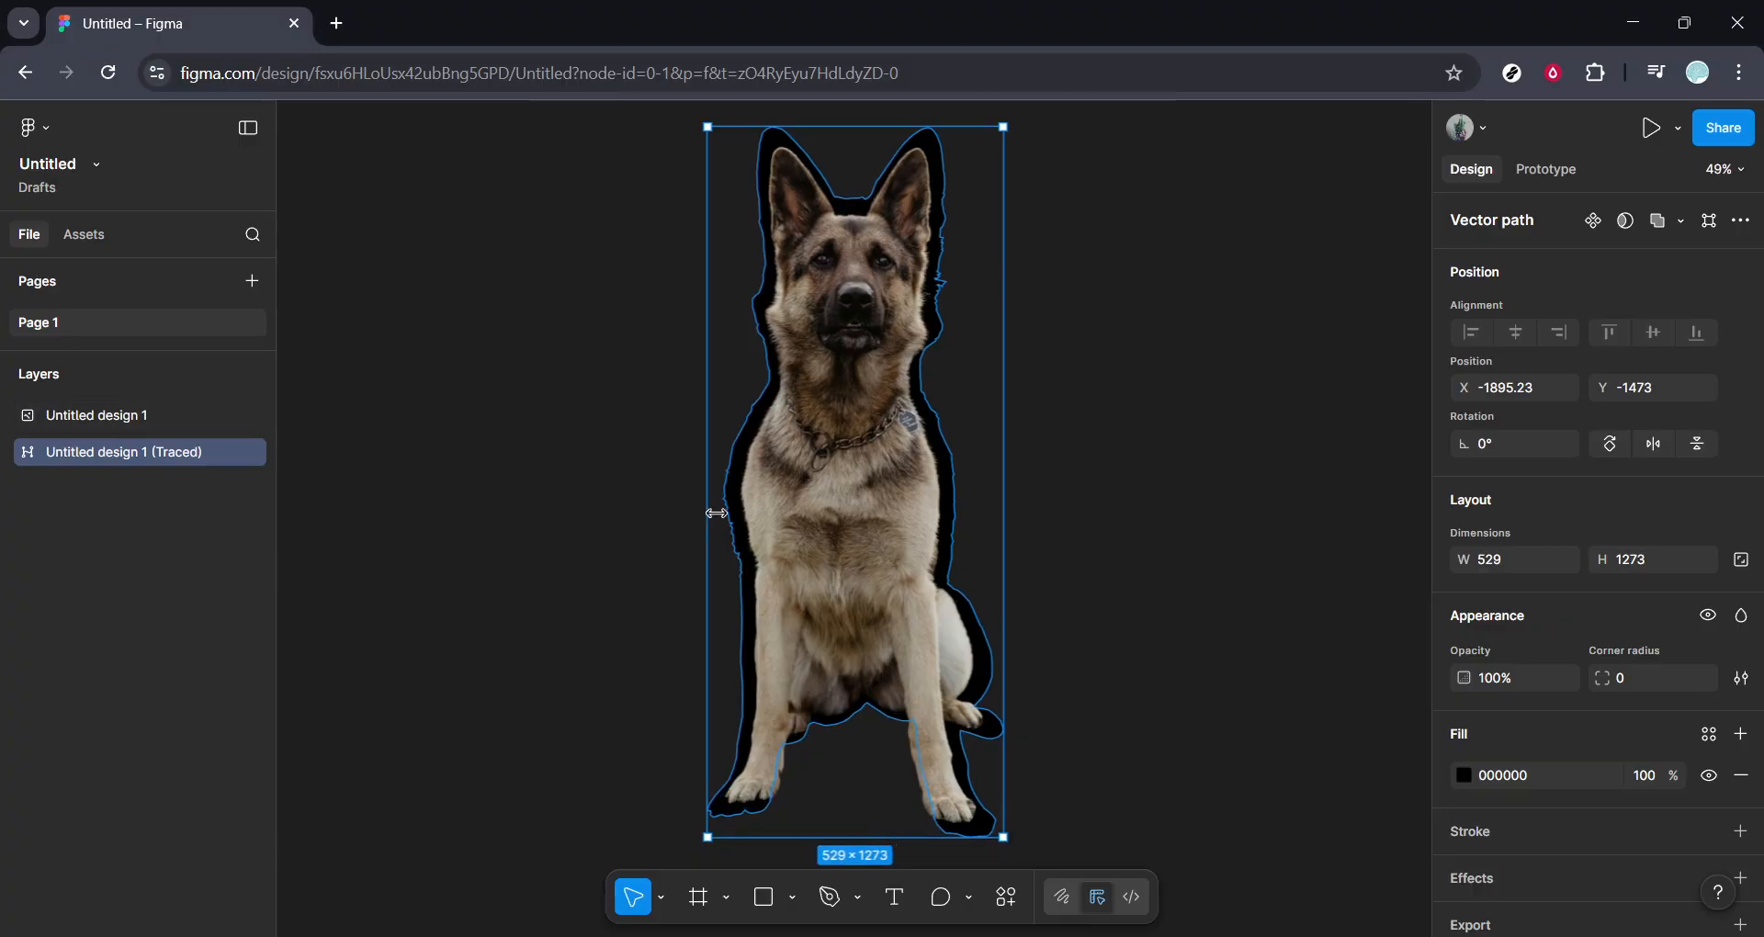
pyautogui.moveTo(707, 512); pyautogui.dragTo(714, 515)
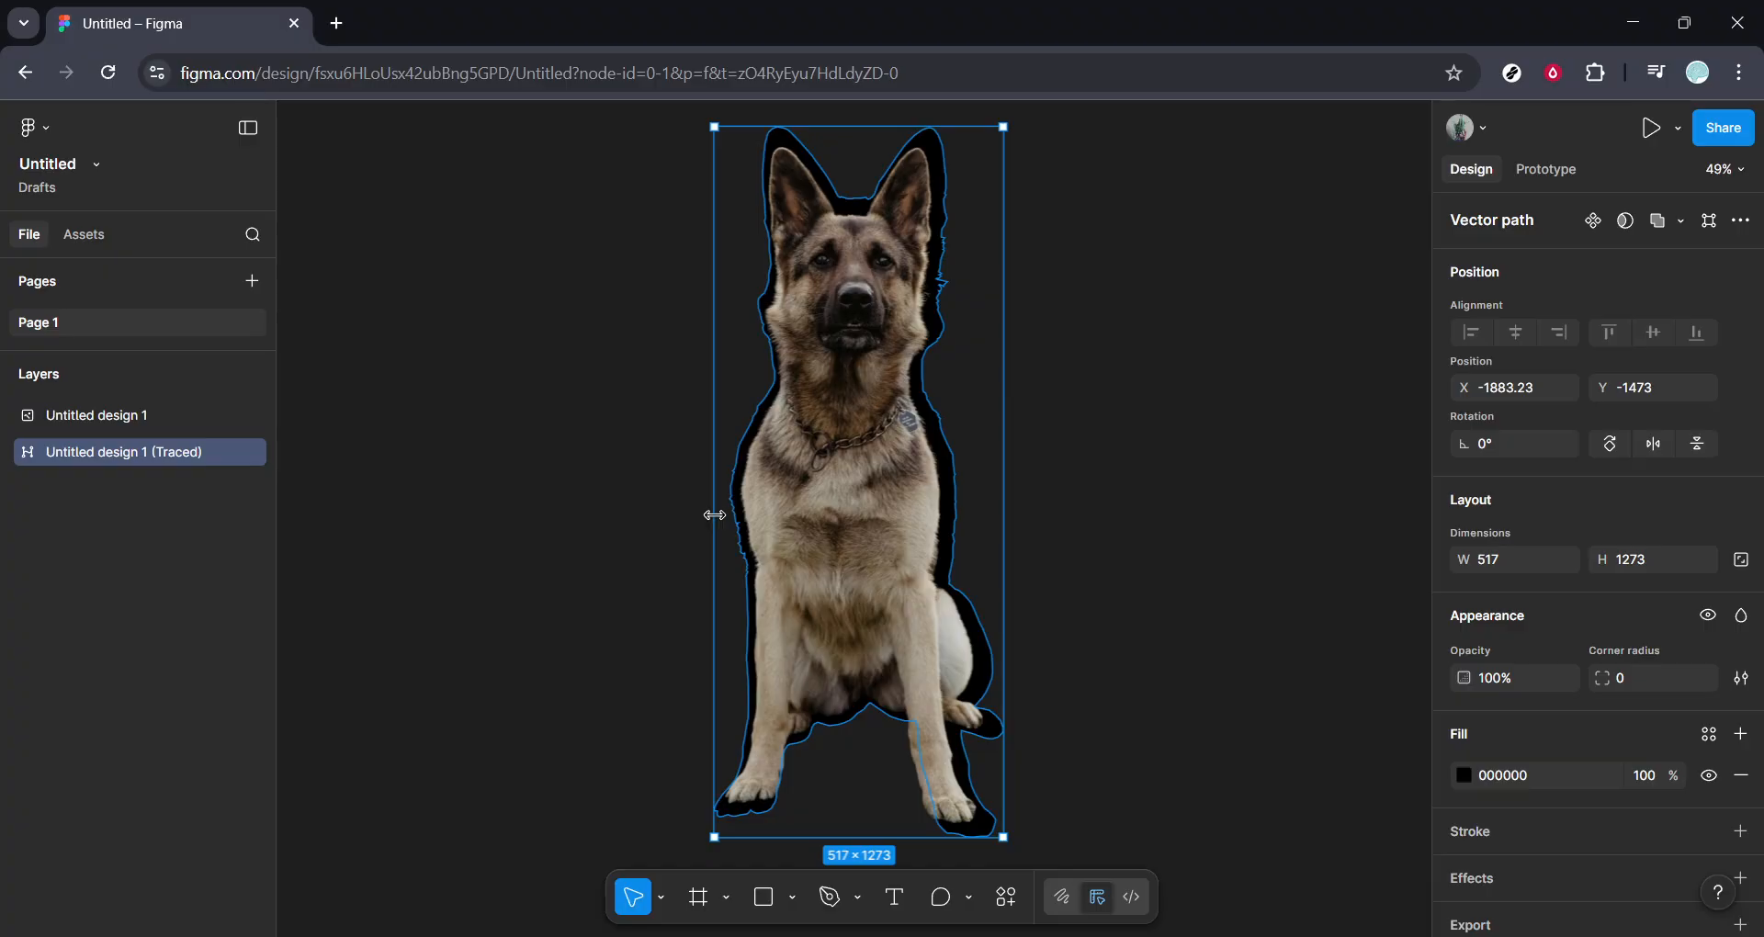
pyautogui.moveTo(1006, 480); pyautogui.dragTo(996, 480)
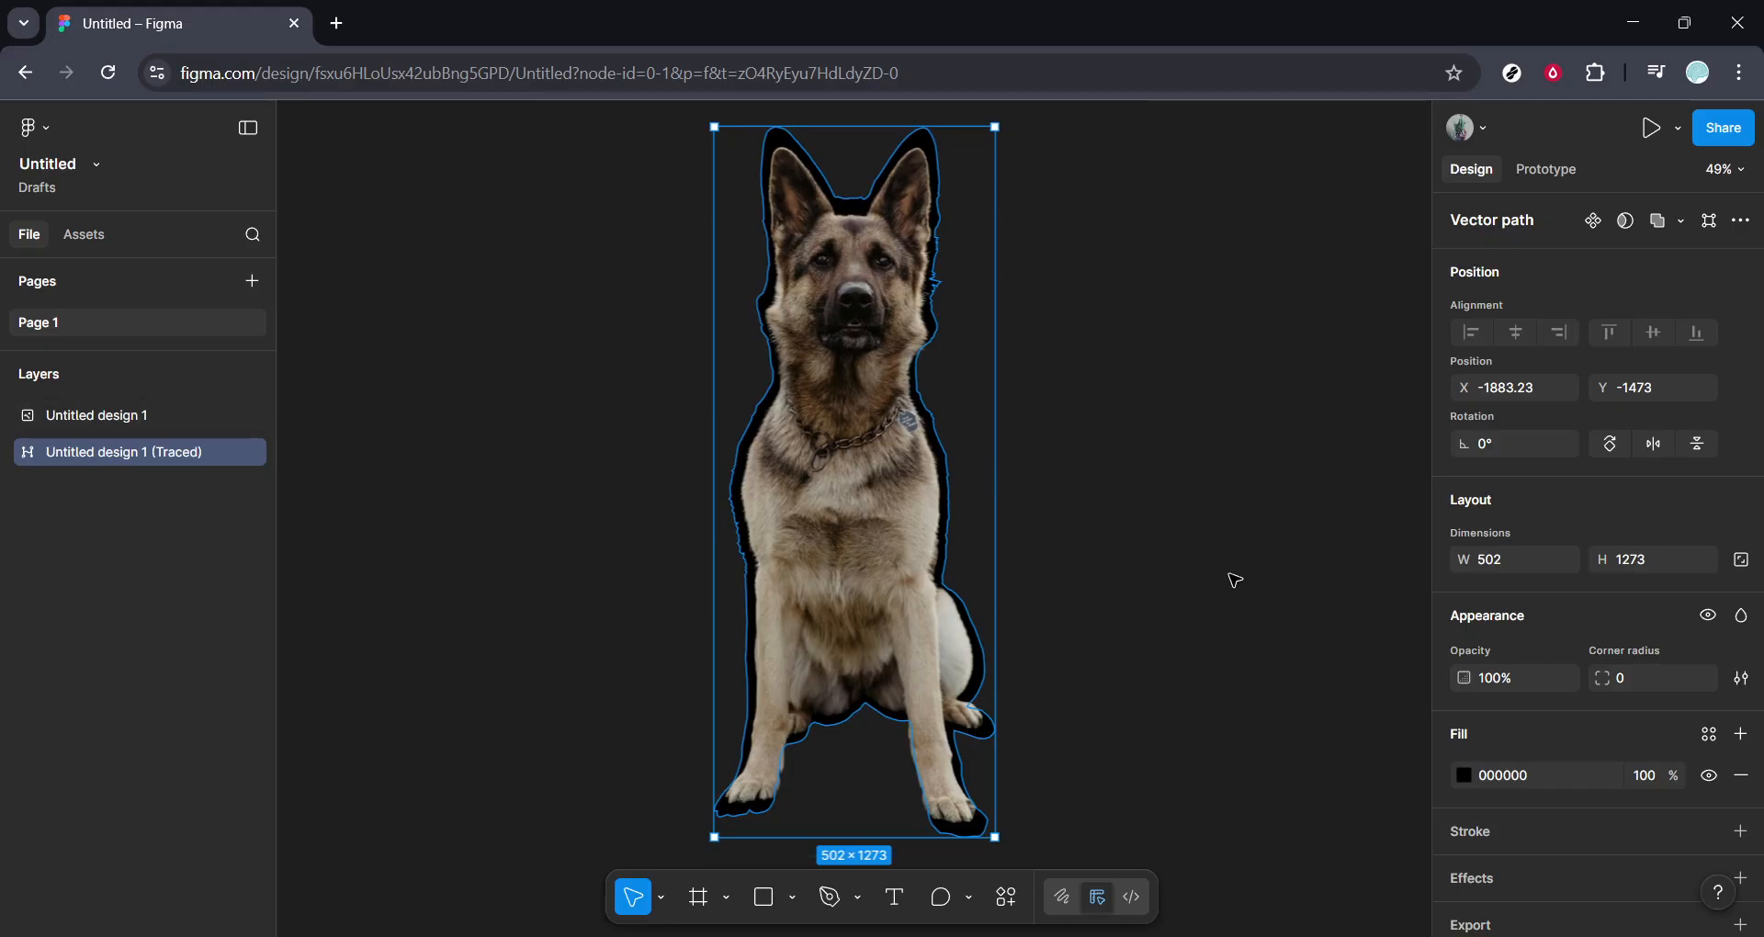
# Add a stroke to the silhouette and set its colour to FEFEFE.
pyautogui.scroll(-1, 1541, 705)
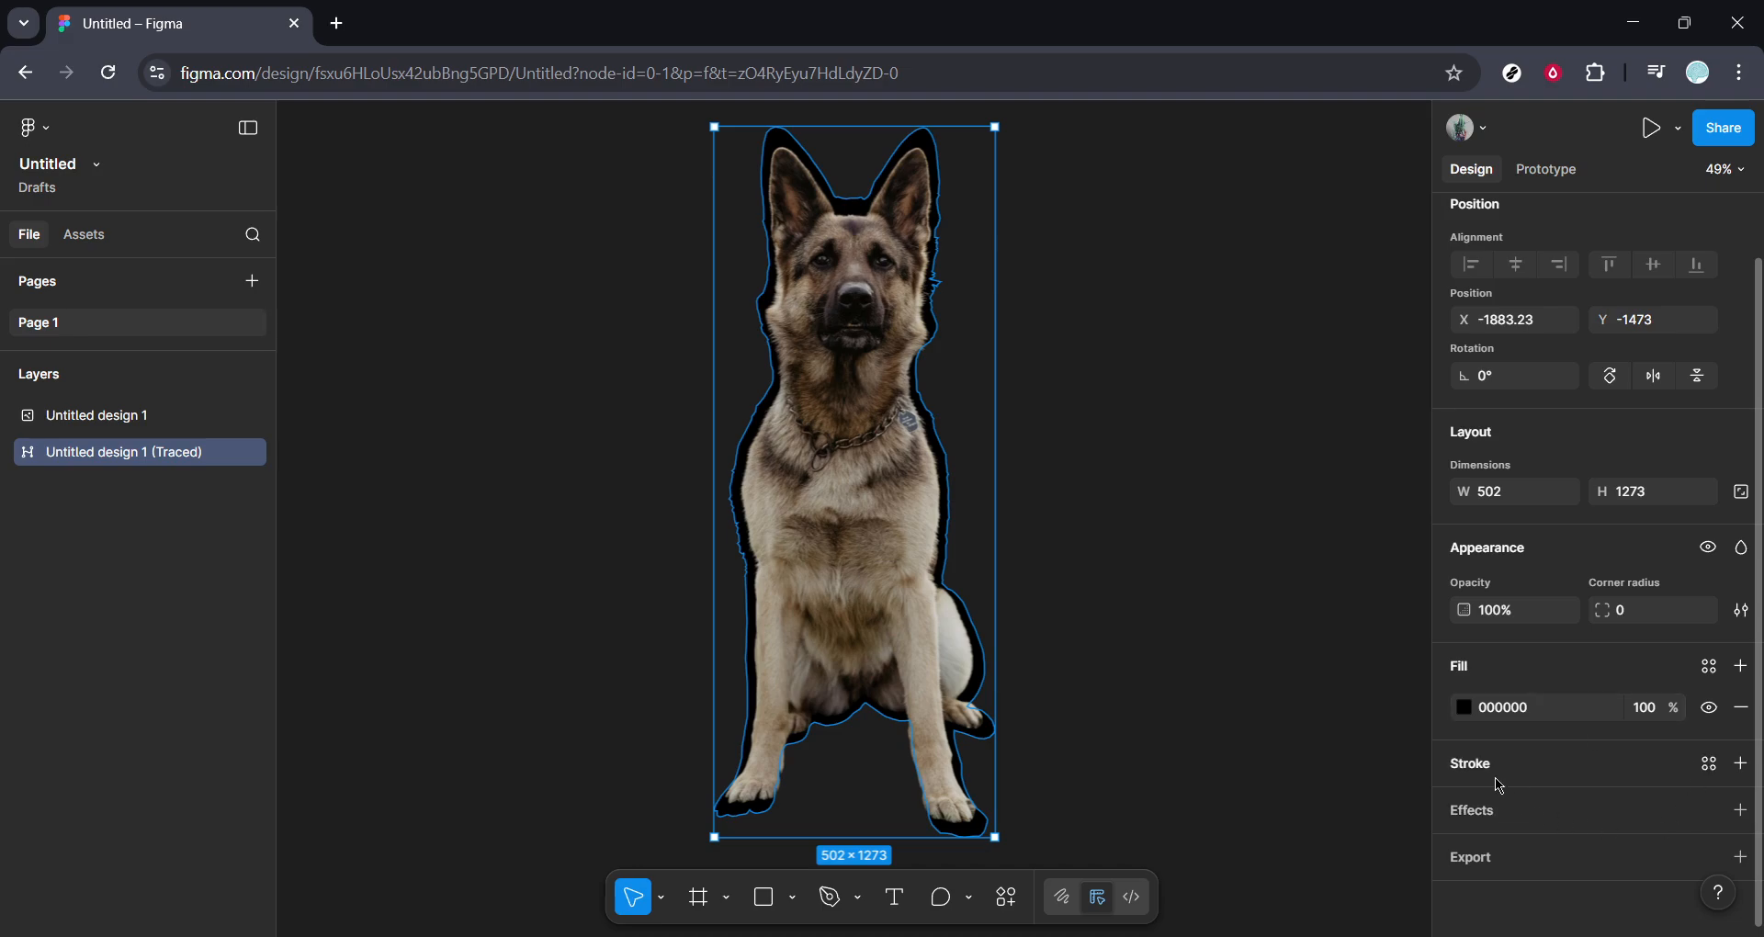
pyautogui.click(1739, 763)
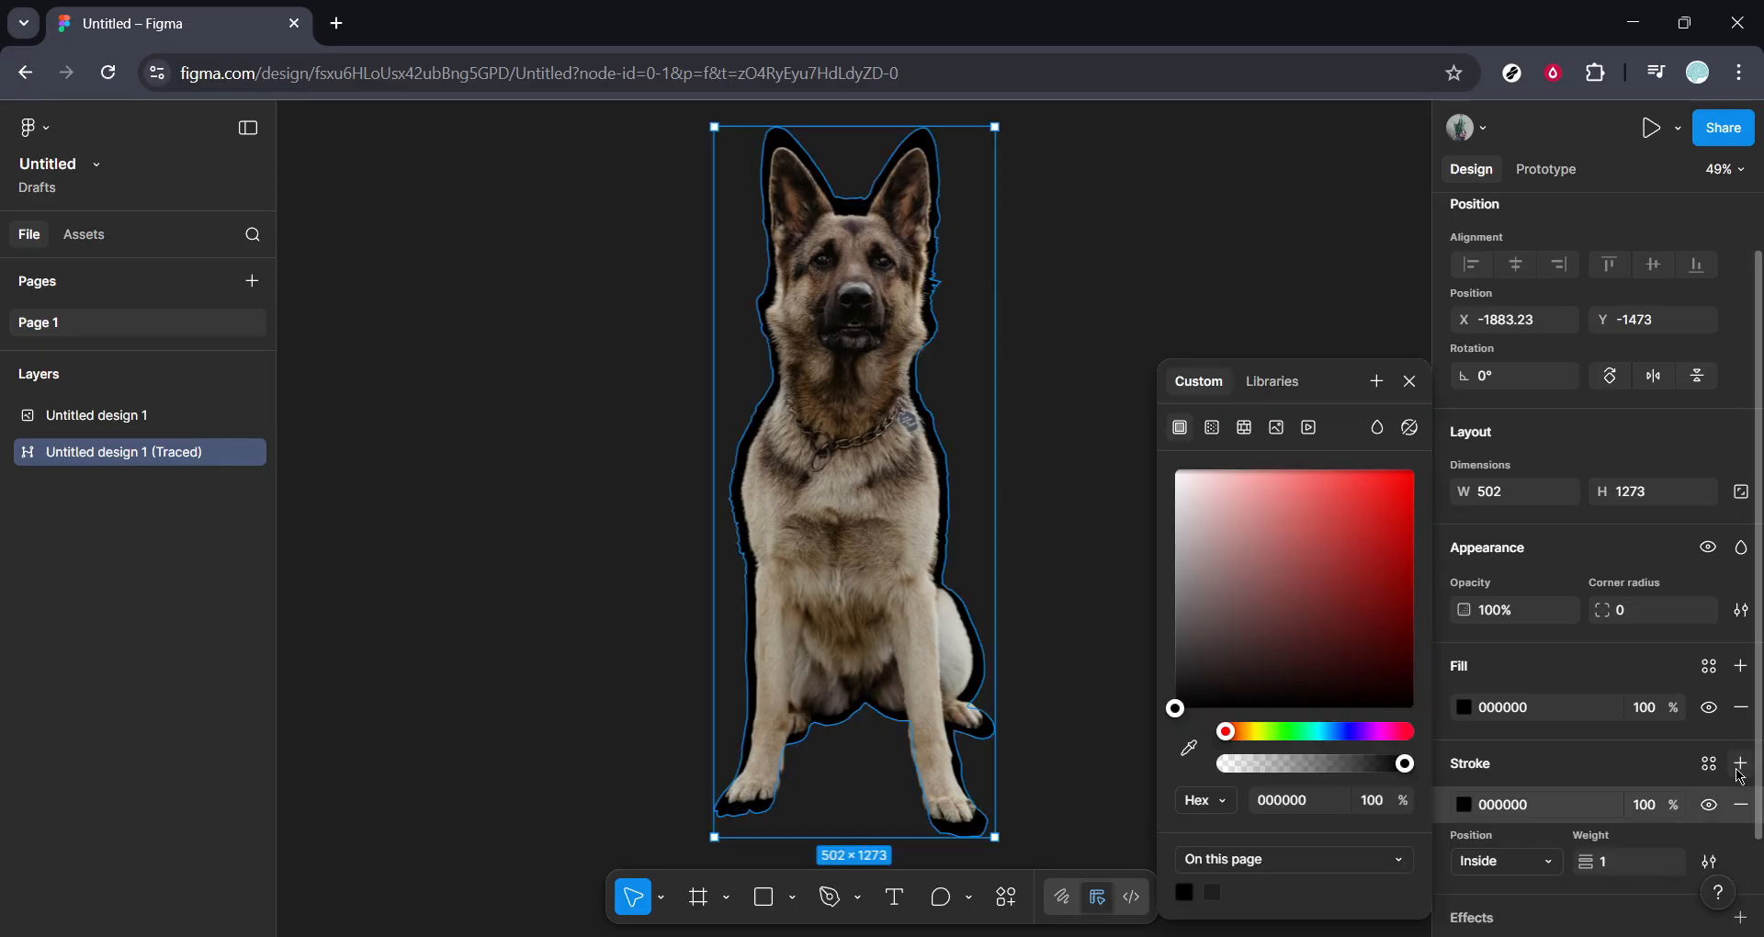
pyautogui.click(1339, 510)
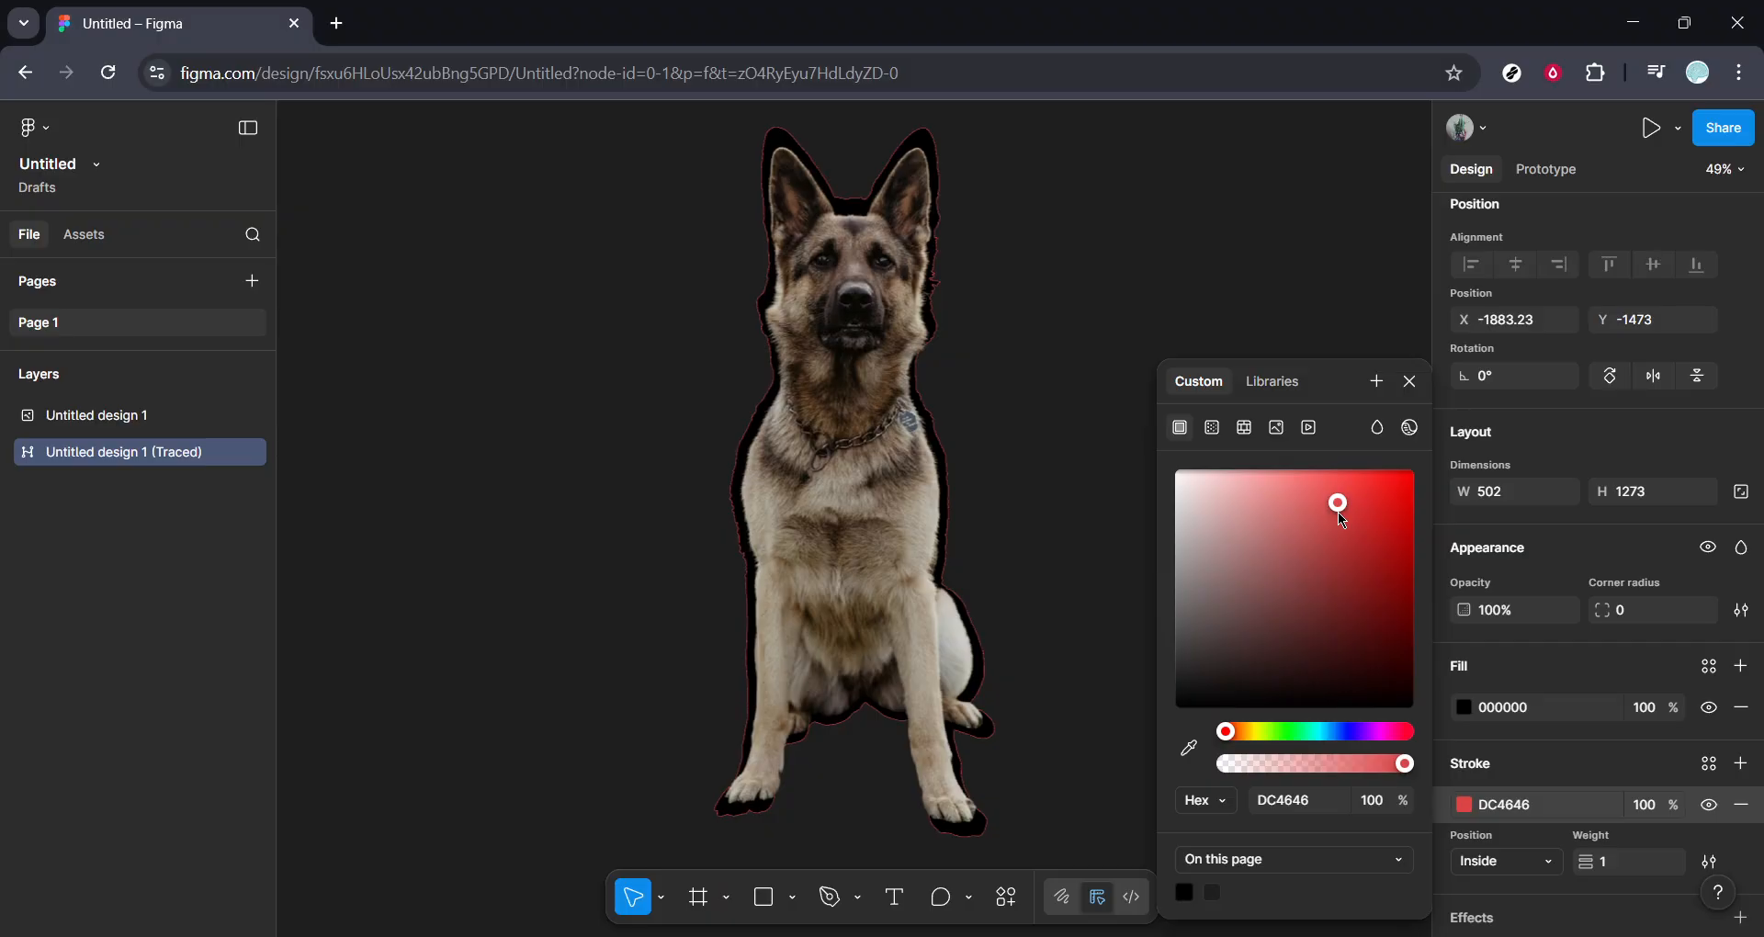
pyautogui.moveTo(1315, 570); pyautogui.dragTo(1317, 648)
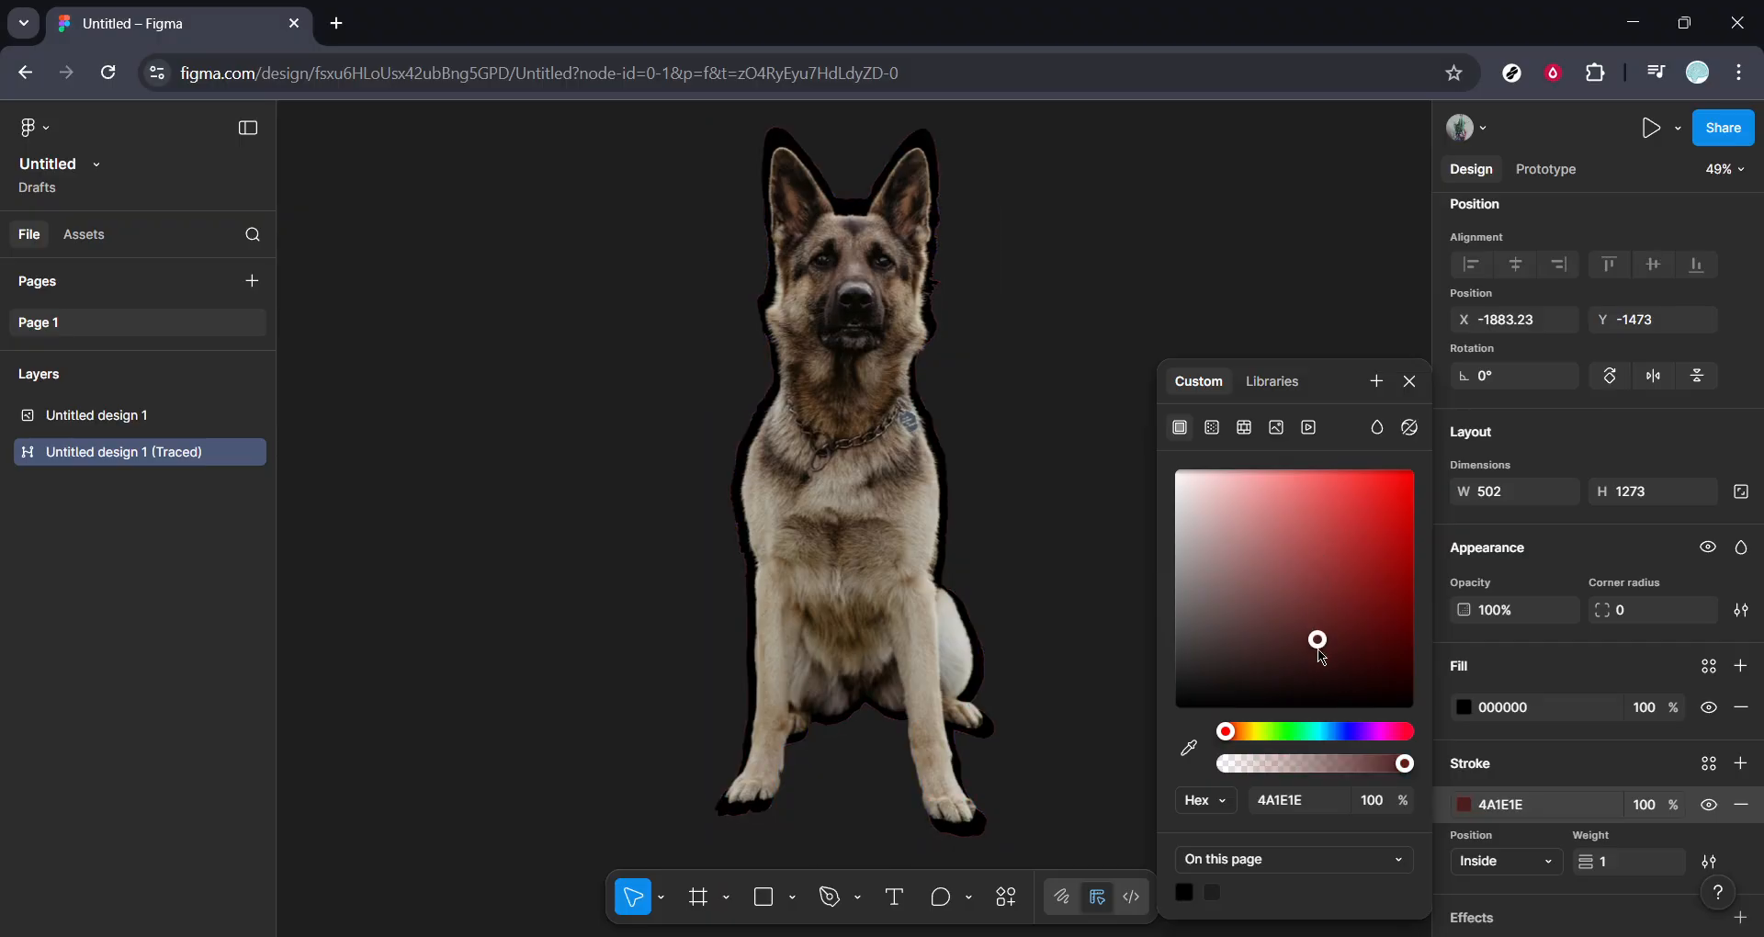
pyautogui.click(1254, 732)
pyautogui.moveTo(1325, 583)
pyautogui.mouseDown()
pyautogui.moveTo(1376, 499)
pyautogui.moveTo(1373, 539)
pyautogui.mouseUp()
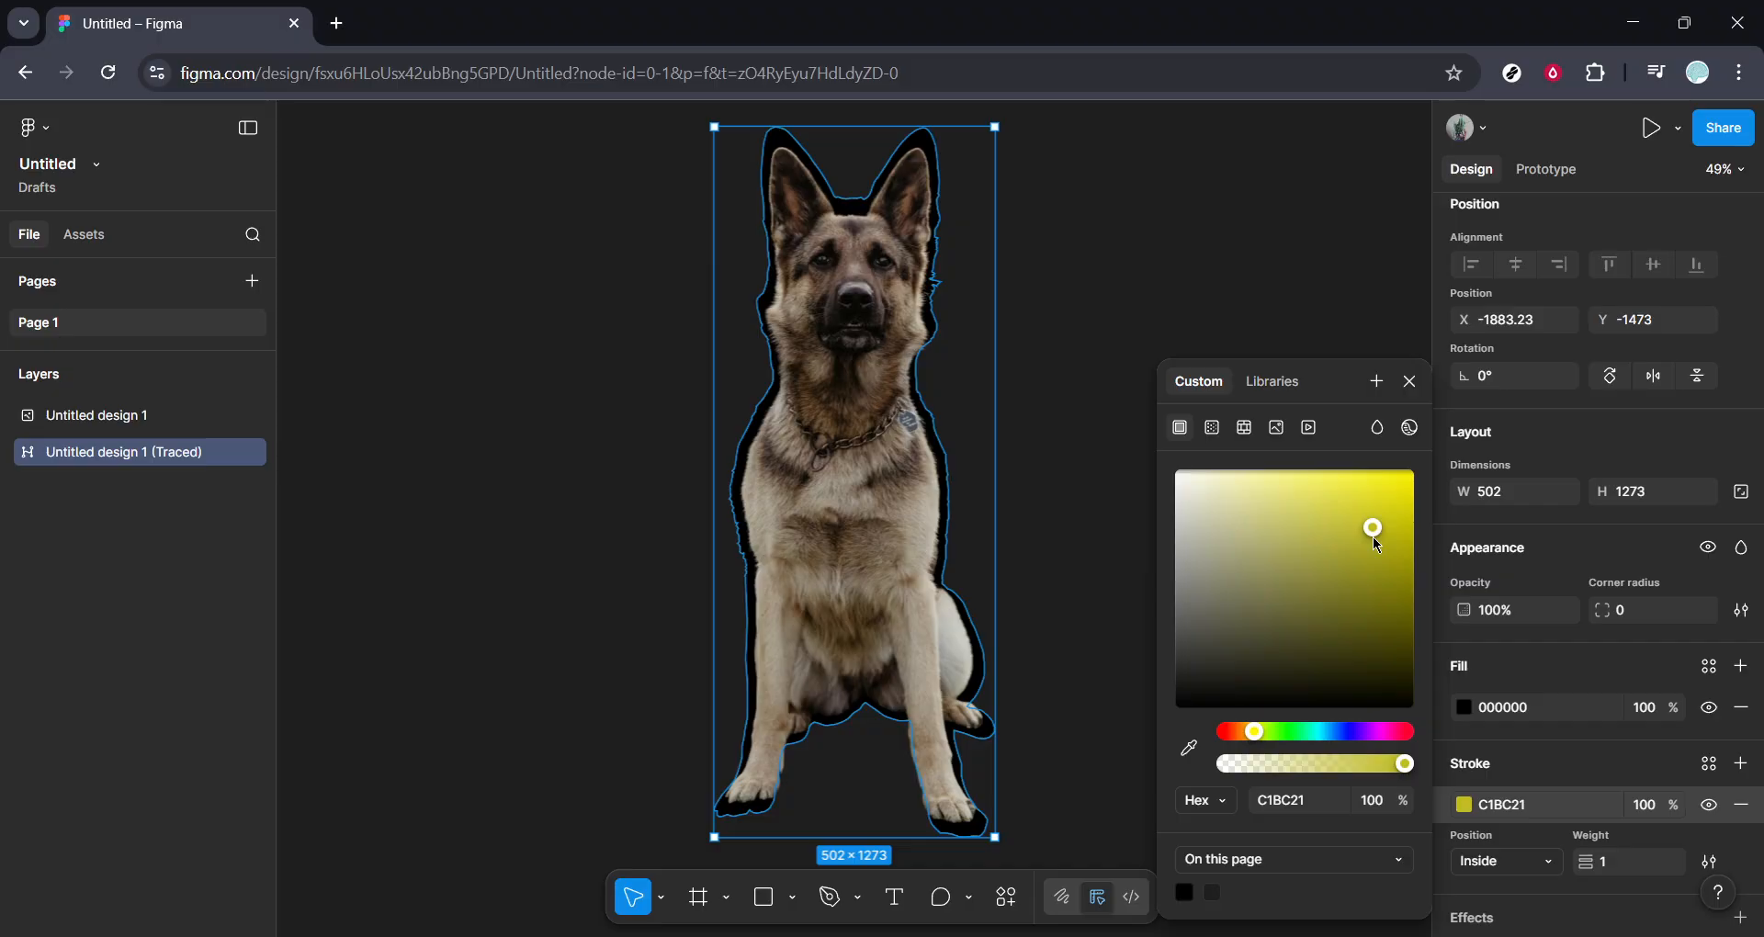
pyautogui.moveTo(1210, 521)
pyautogui.mouseDown()
pyautogui.moveTo(1152, 476)
pyautogui.moveTo(1118, 481)
pyautogui.mouseUp()
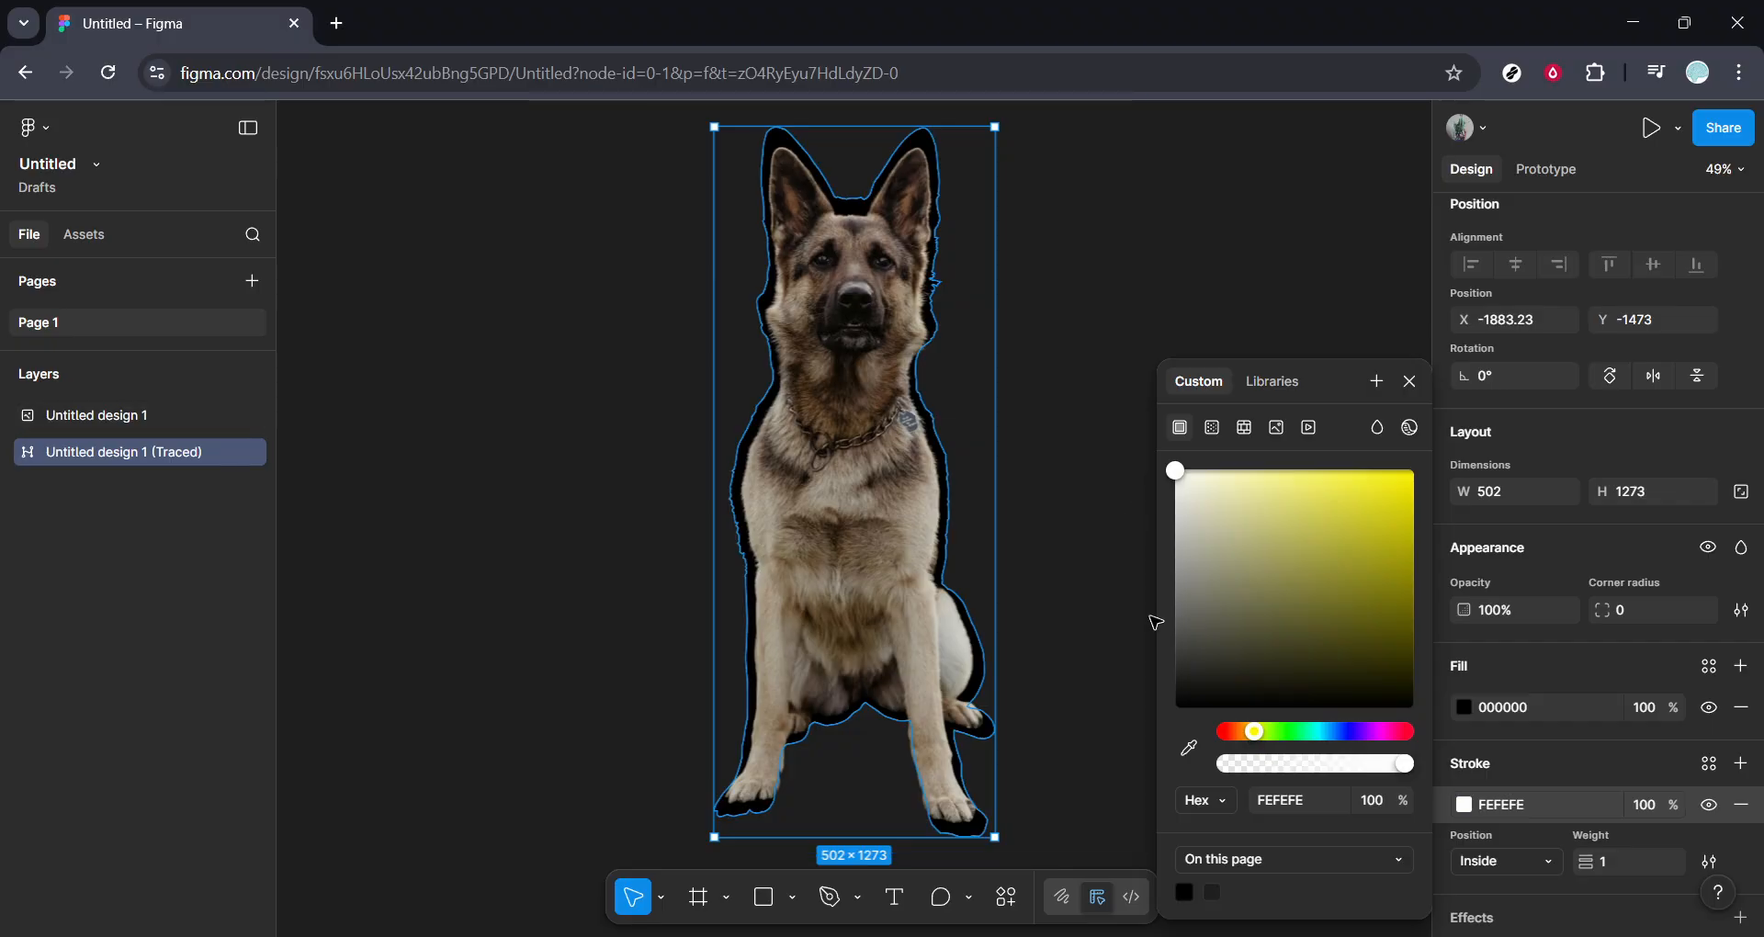
# Set the silhouette's stroke weight to 20.
pyautogui.click(1634, 871)
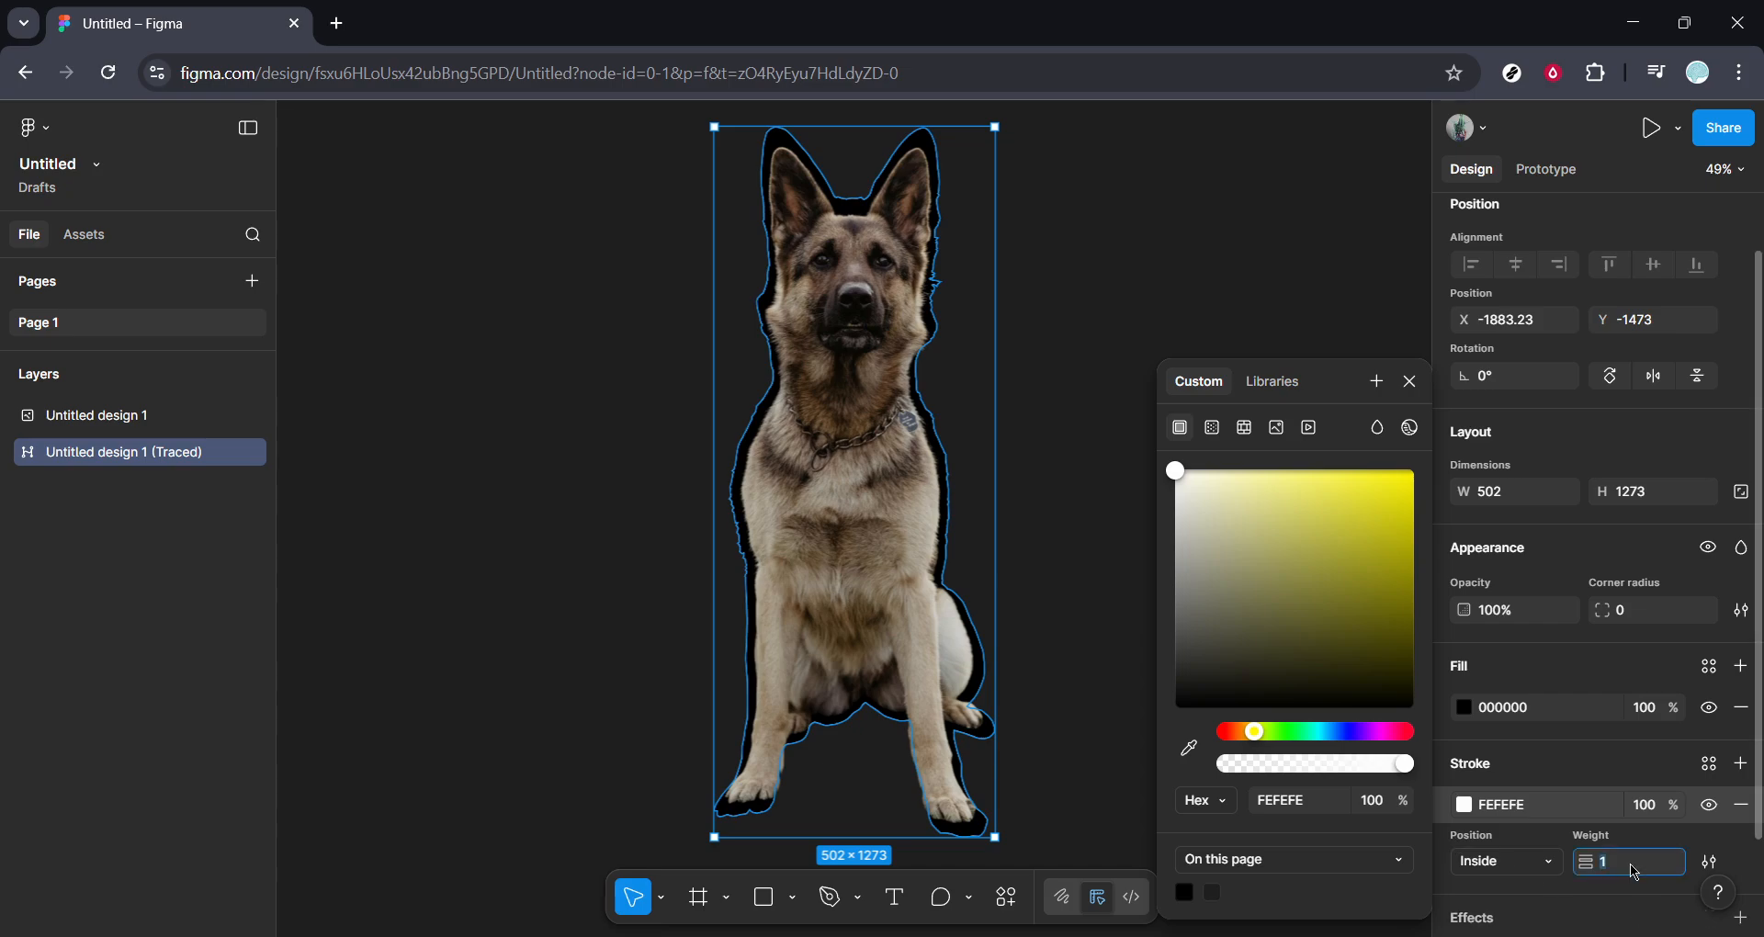
pyautogui.write('20')
pyautogui.press('Return')
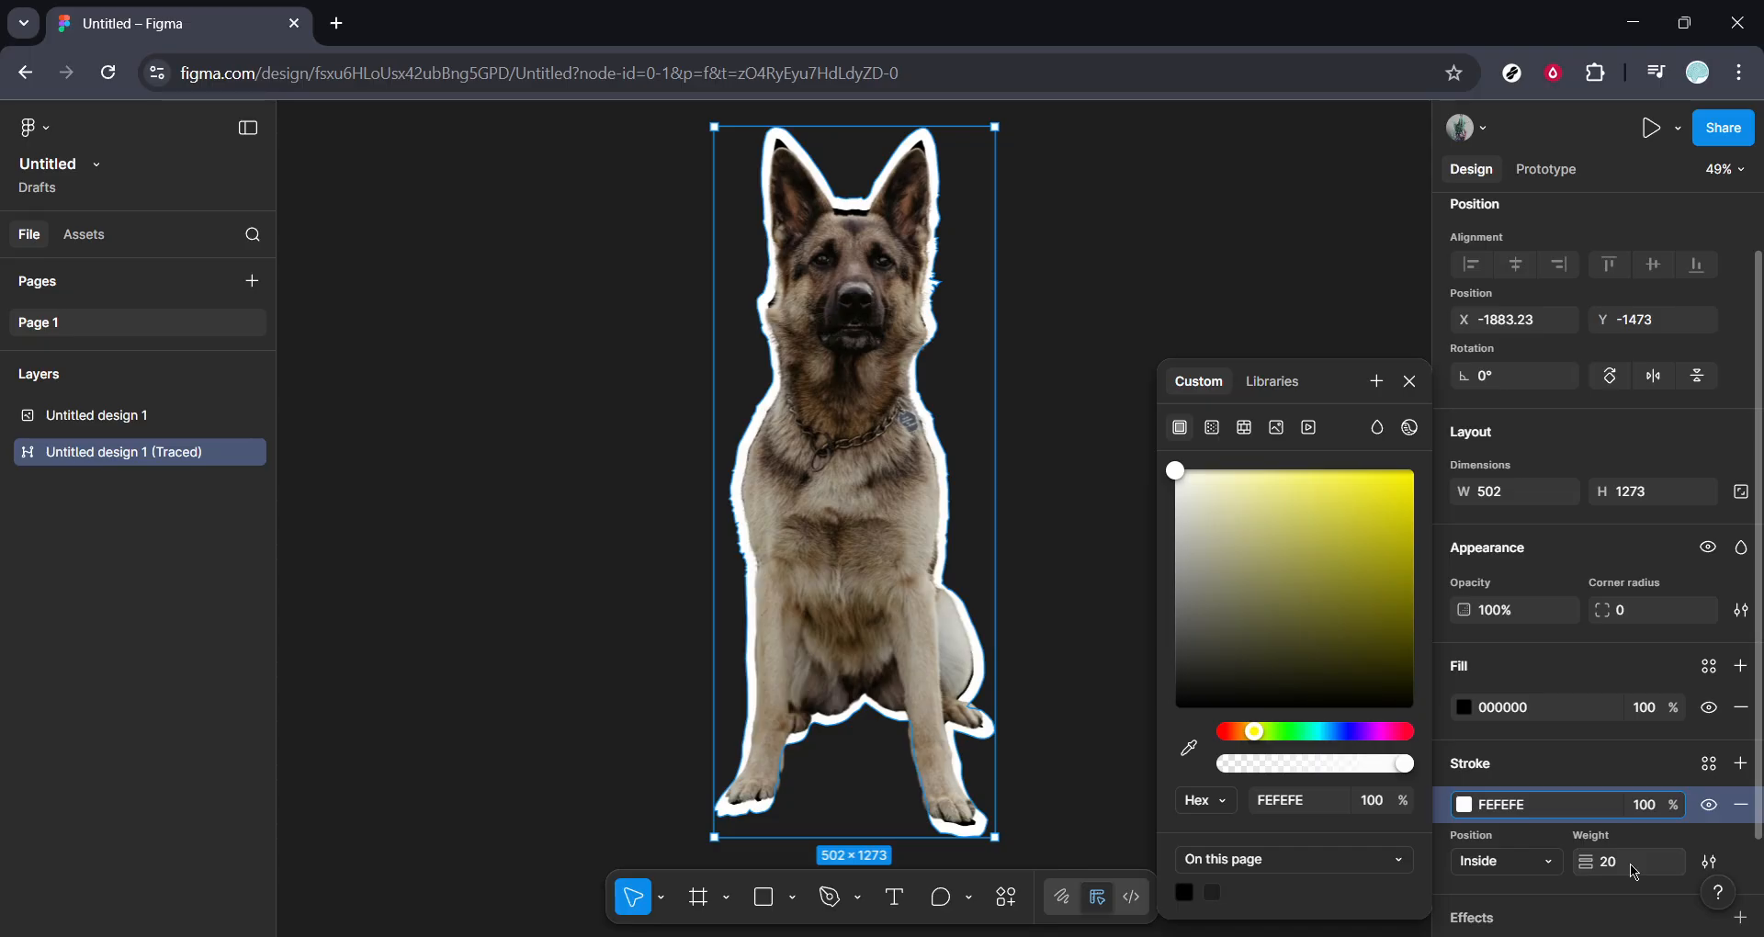
pyautogui.click(1632, 869)
pyautogui.click(1242, 275)
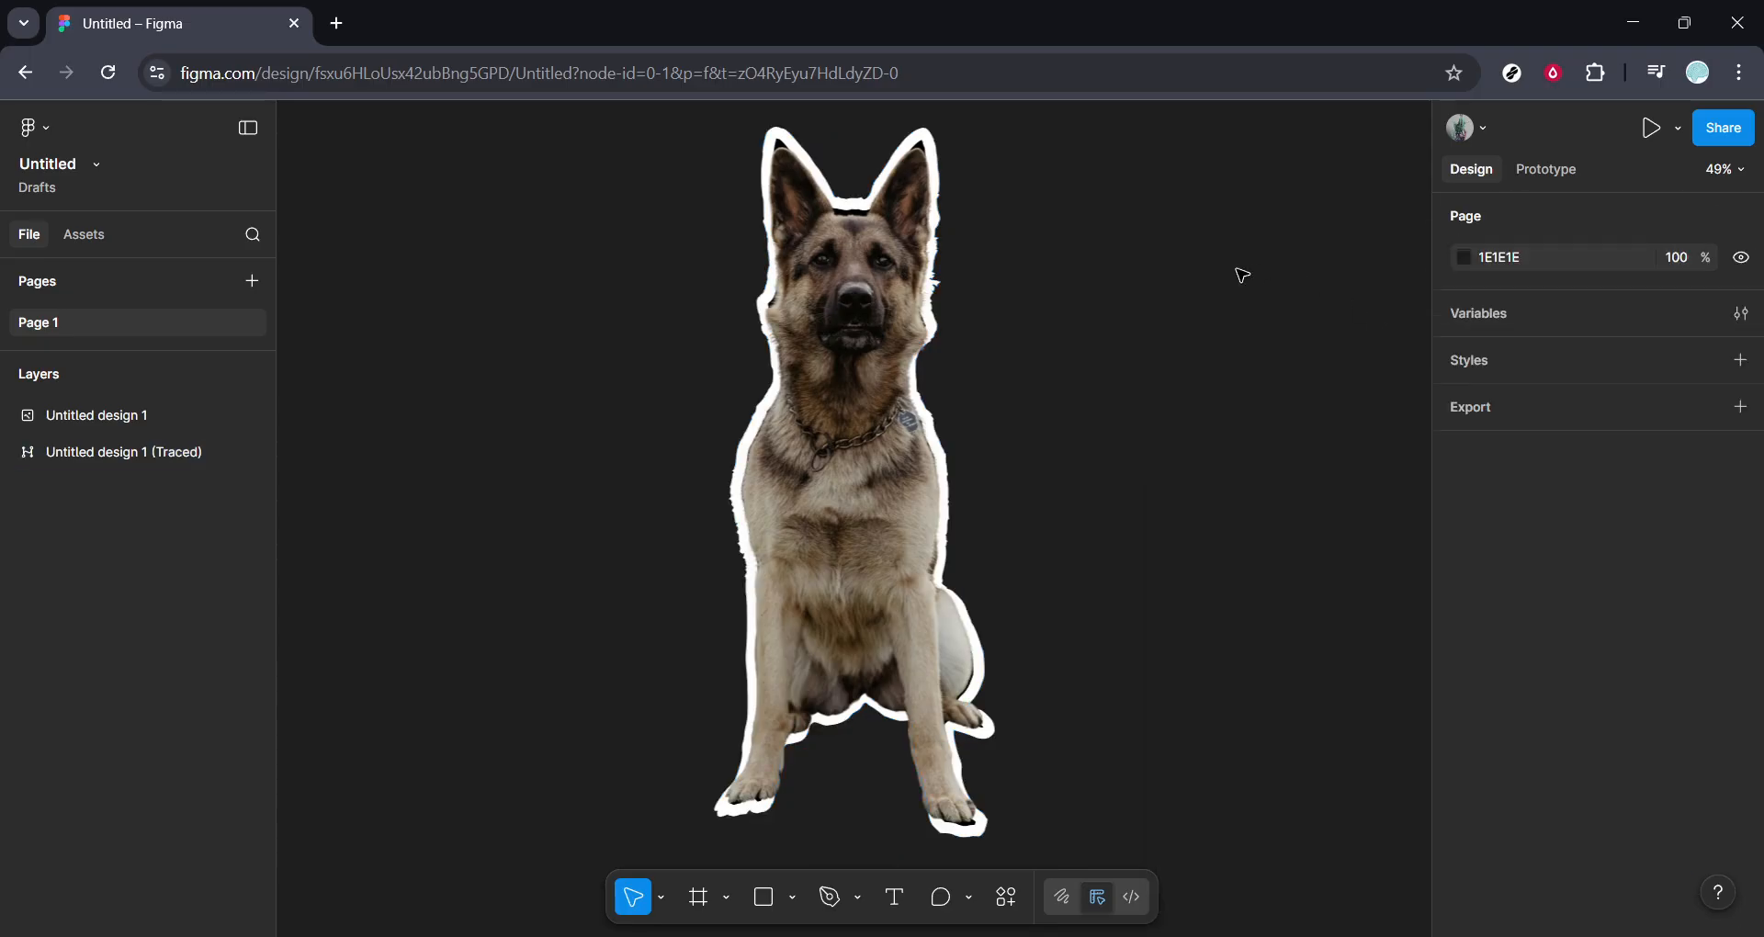
# Select the traced silhouette layer and increase its stroke weight to 30.
pyautogui.click(970, 307)
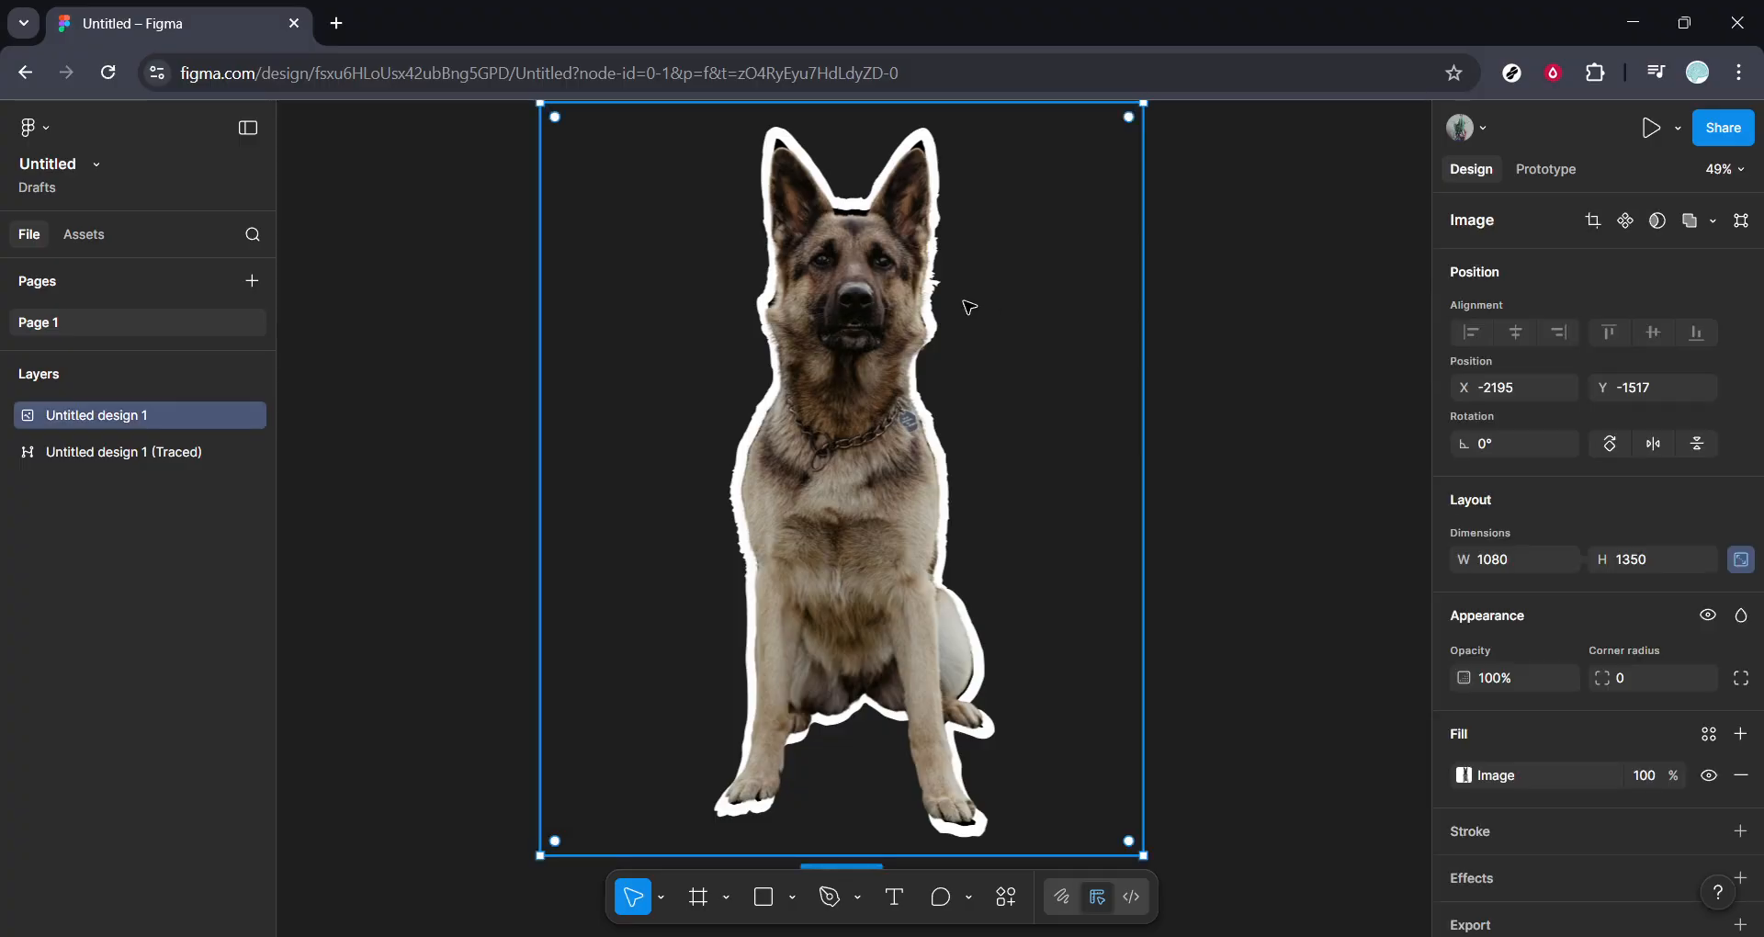
pyautogui.click(171, 452)
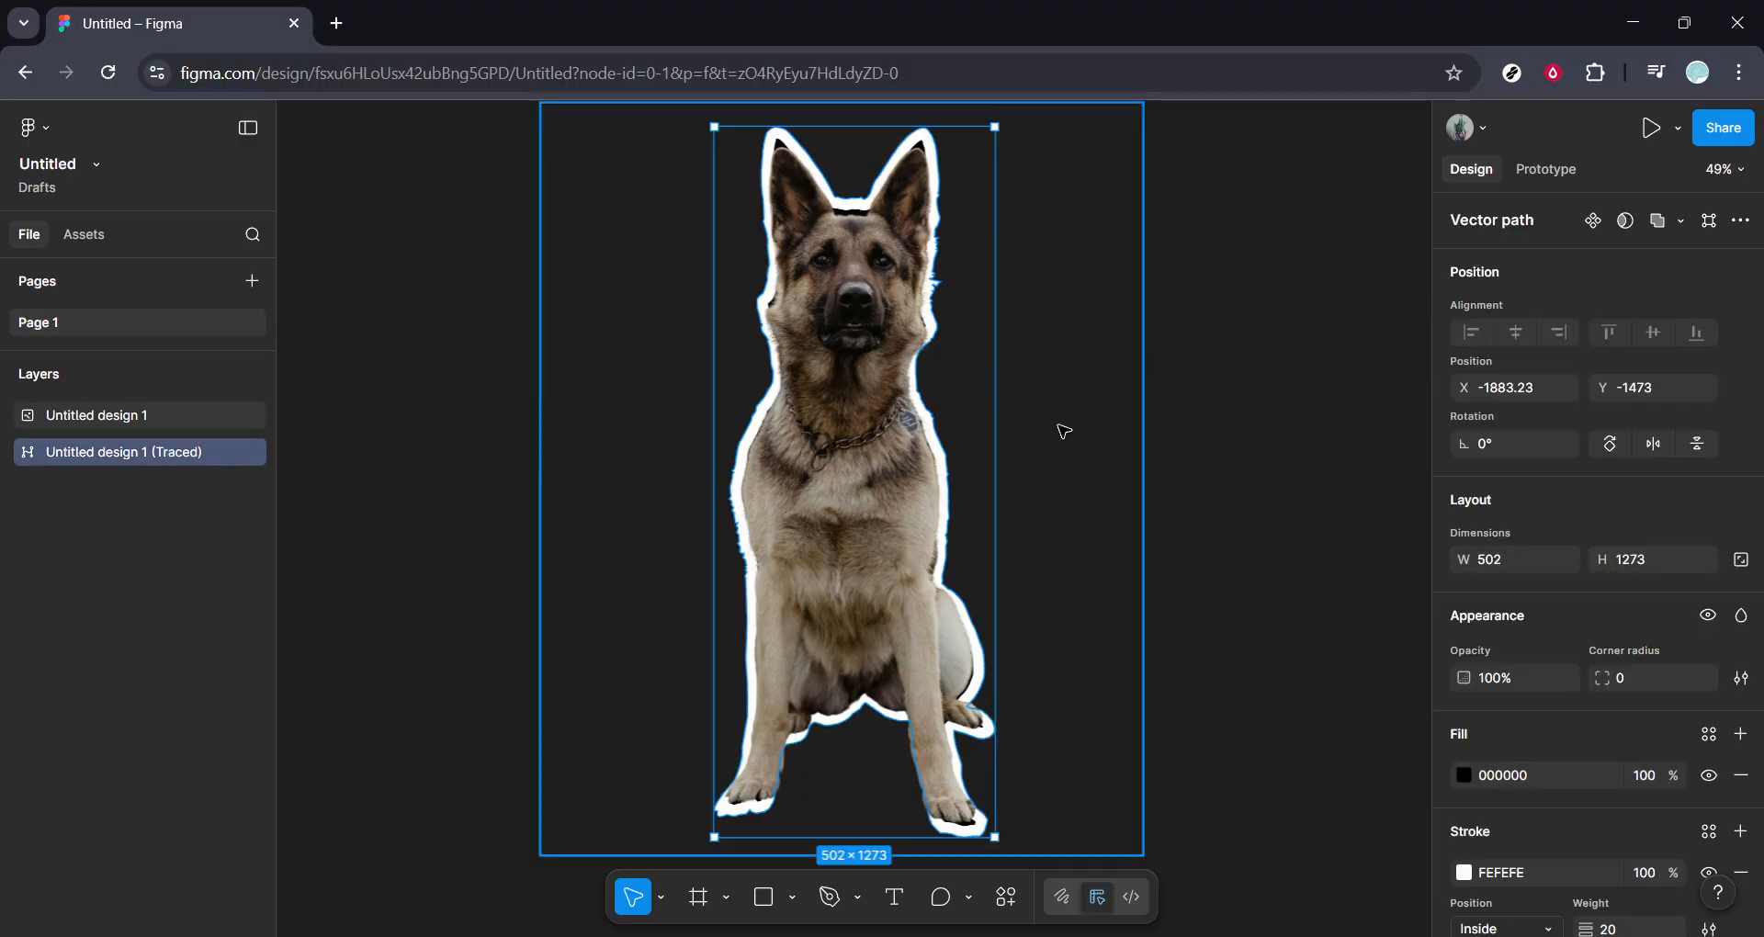
pyautogui.scroll(-3, 1644, 882)
pyautogui.click(1628, 753)
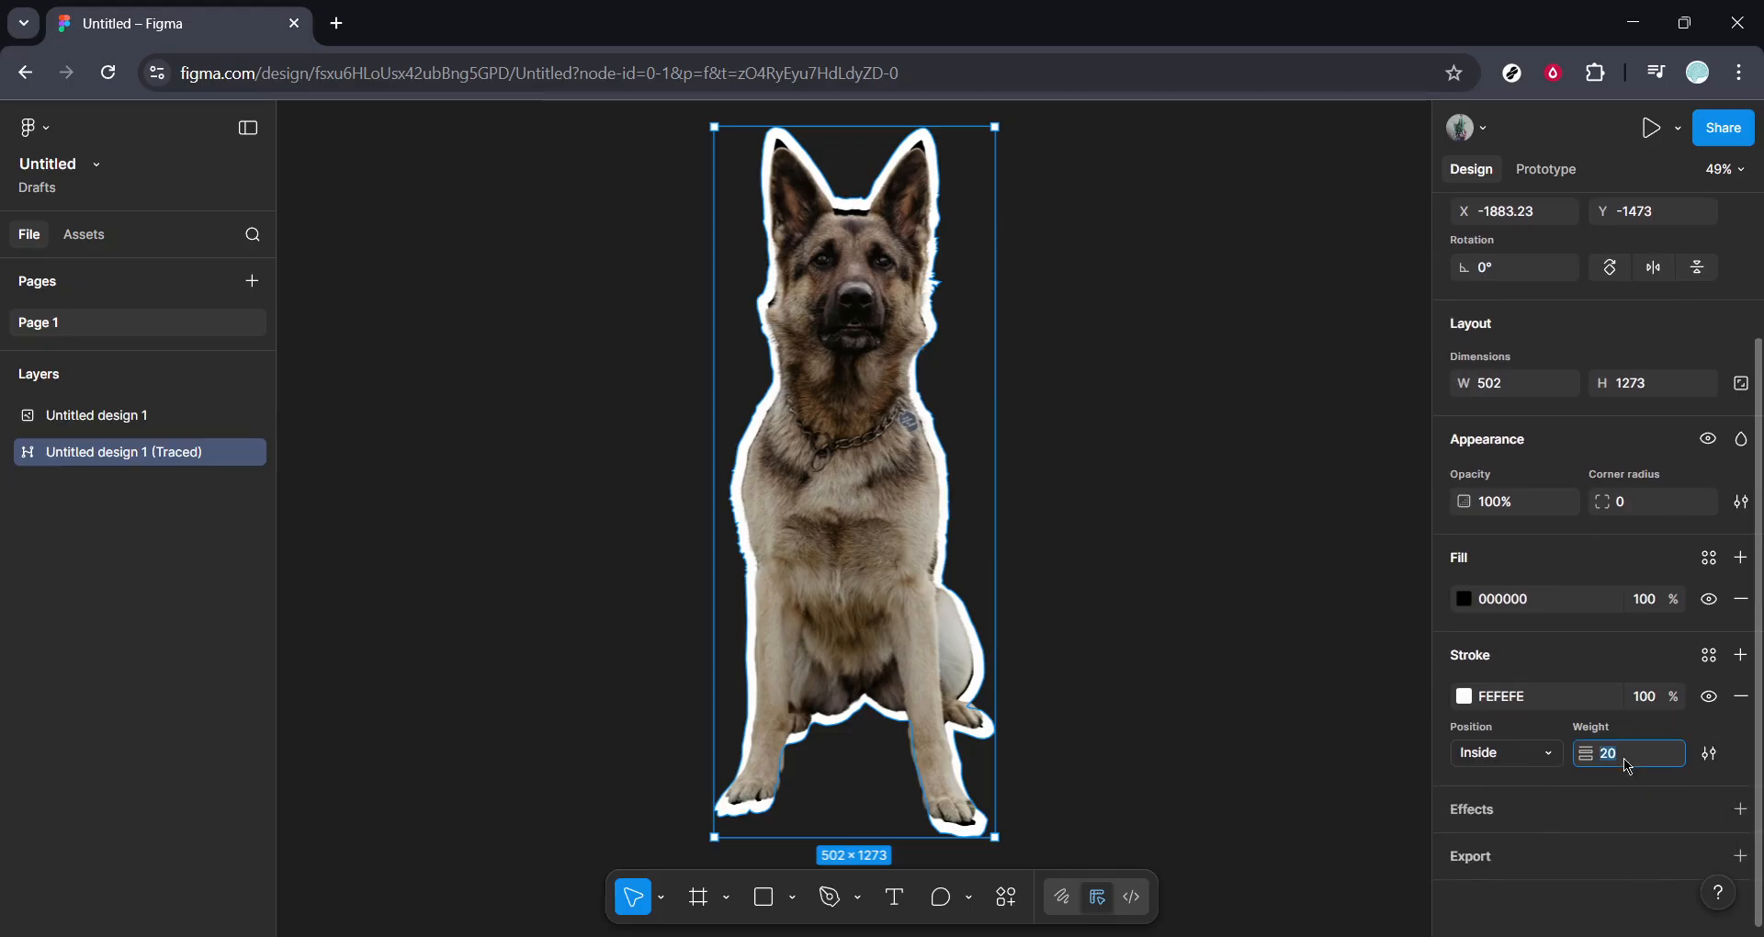
pyautogui.press('BackSpace')
pyautogui.press('BackSpace')
pyautogui.write('30')
pyautogui.press('Return')
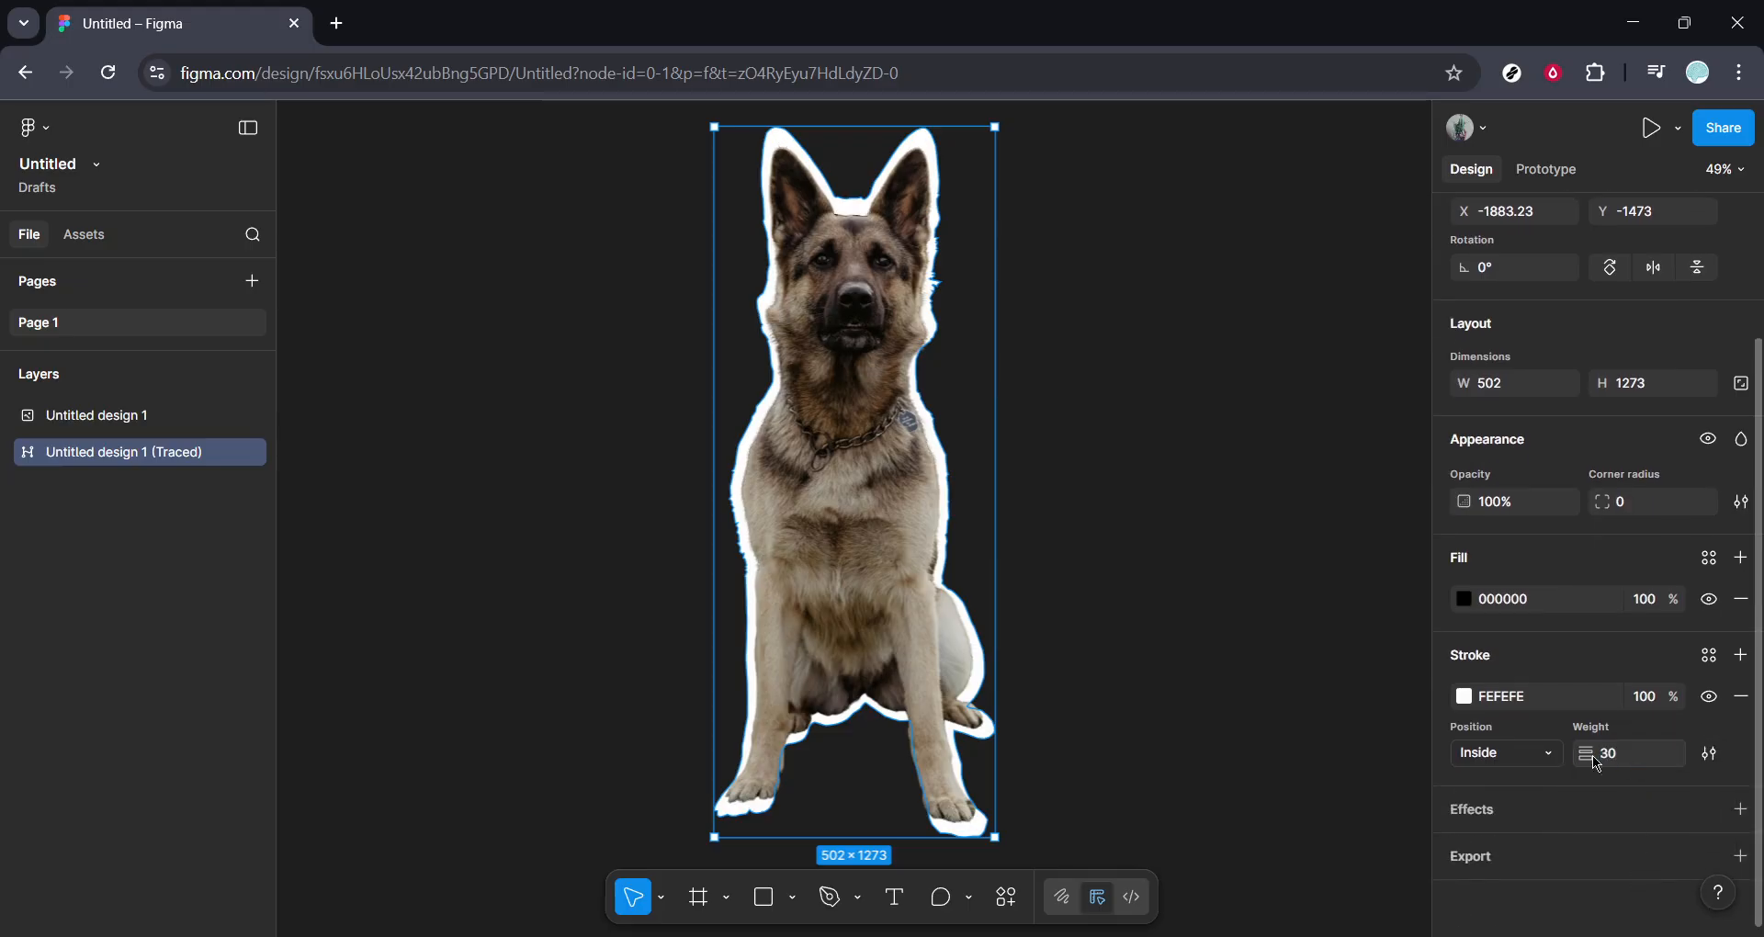
pyautogui.click(1220, 704)
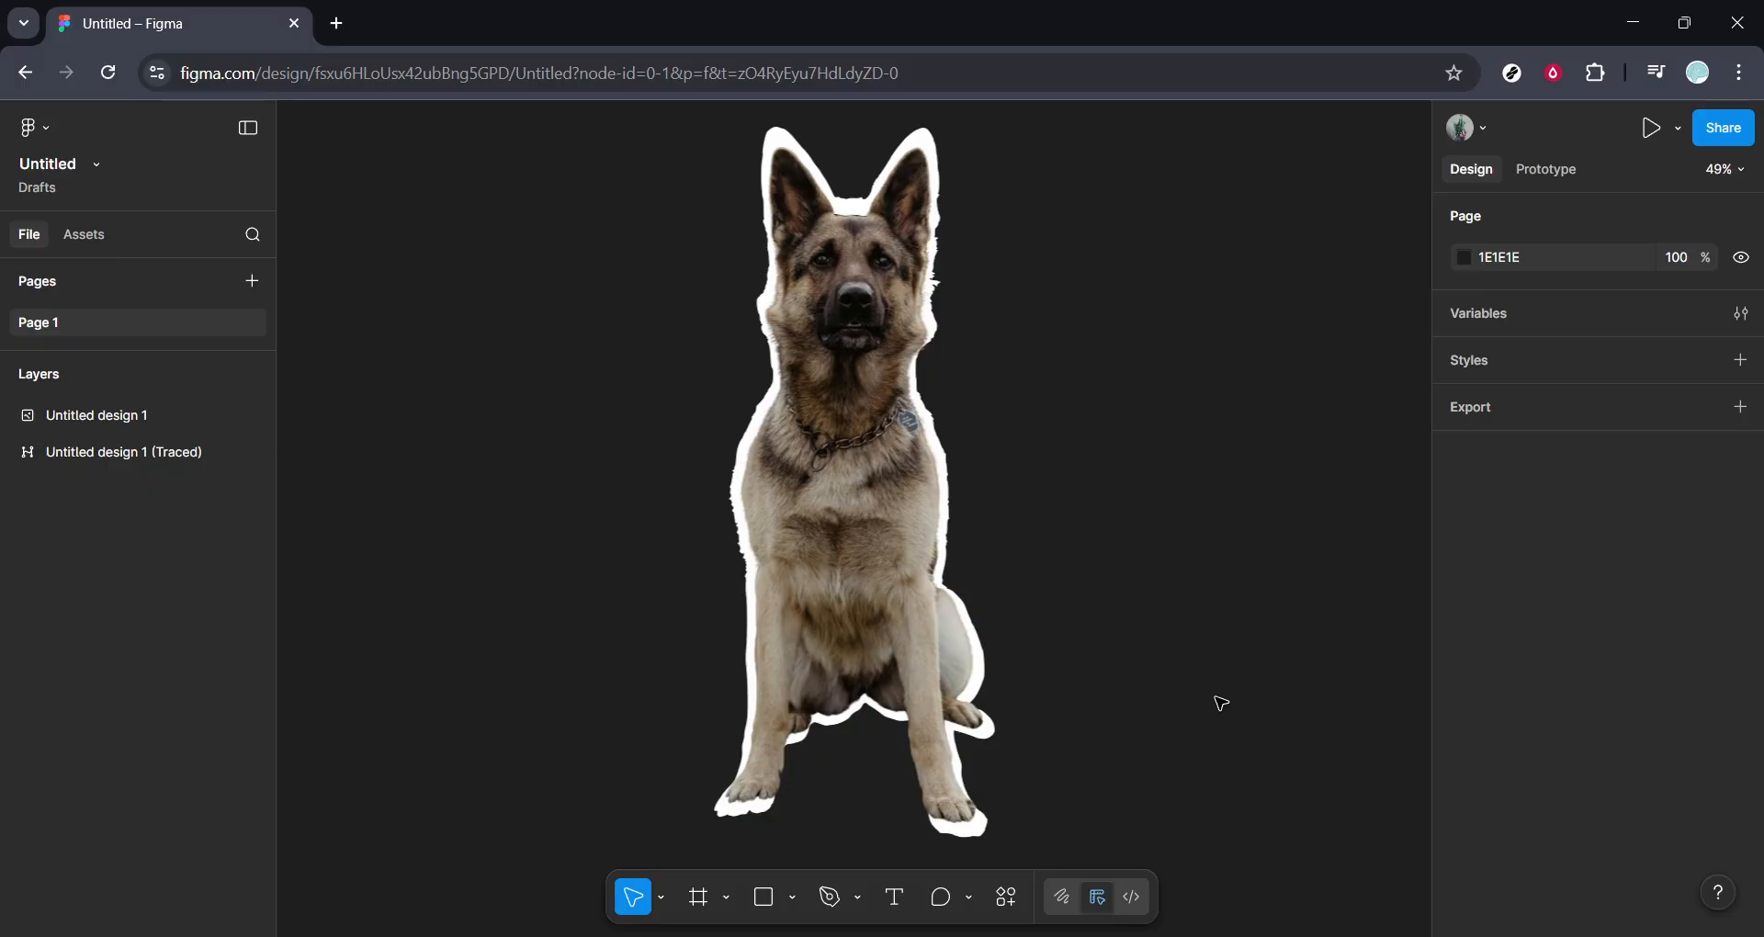